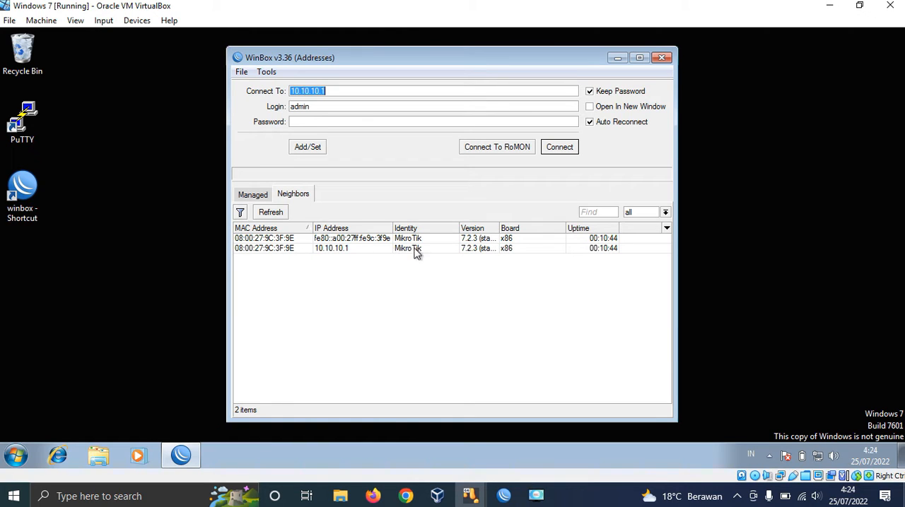
# Step: Connect to the neighboring MikroTik router with IP address 10.10.10.1
pyautogui.click(340, 252)
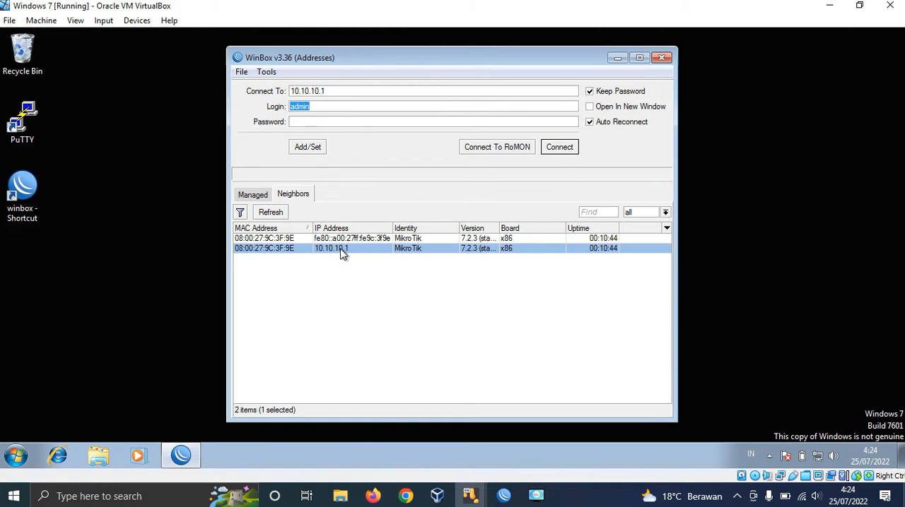
pyautogui.click(561, 149)
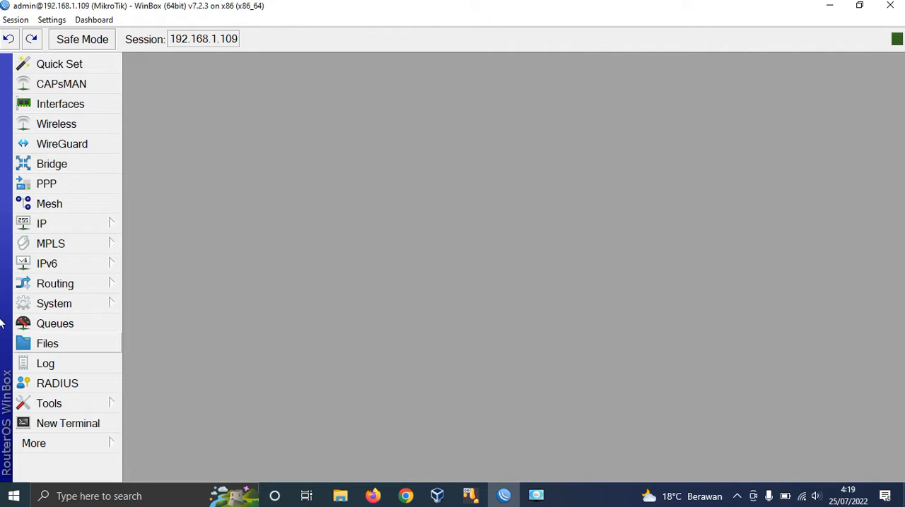
# Step: Start a new IP firewall filter rule with the chain set to input and widen its dialog
pyautogui.click(84, 227)
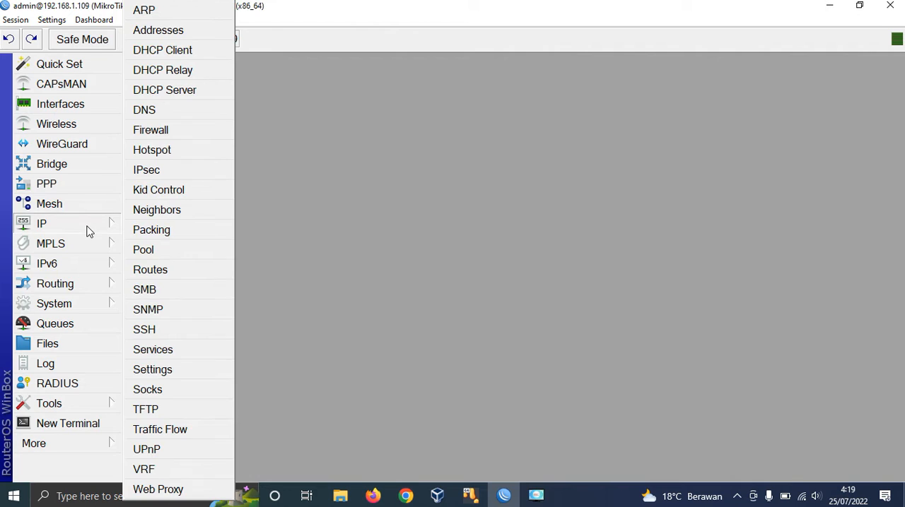
pyautogui.click(177, 134)
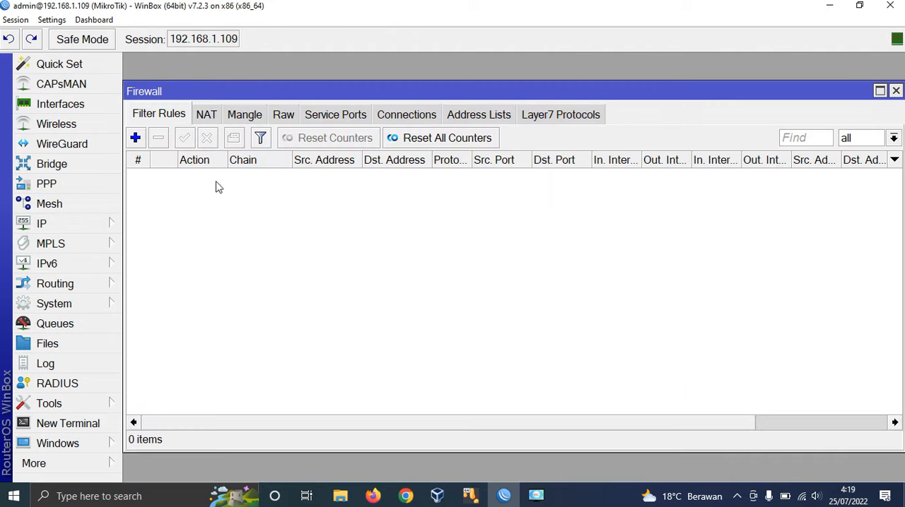
pyautogui.click(135, 138)
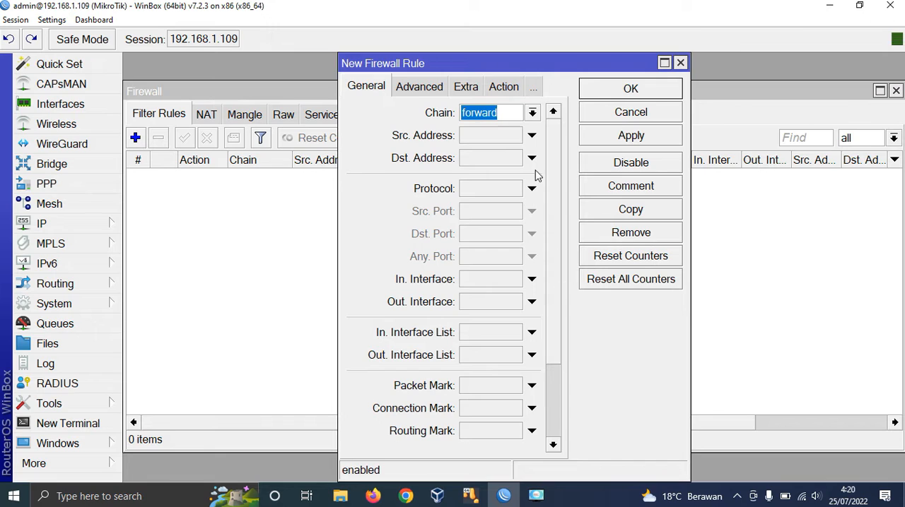
pyautogui.click(532, 113)
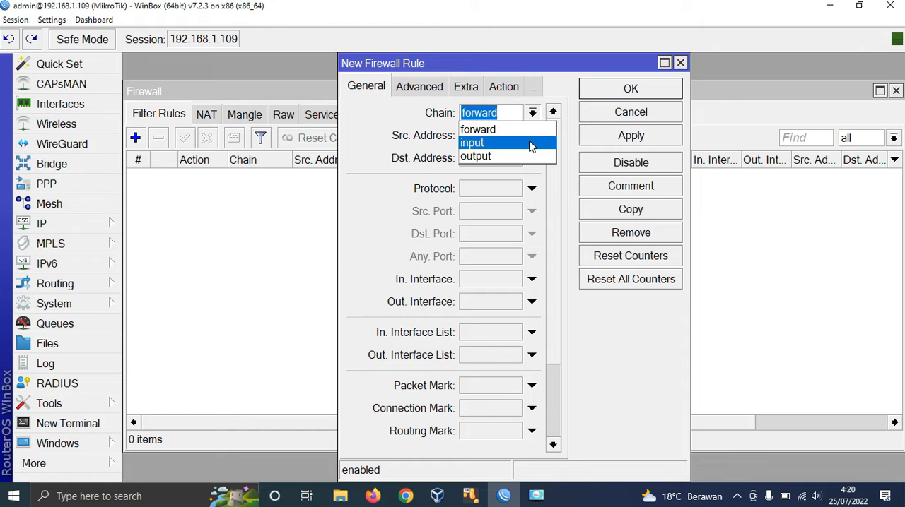
pyautogui.click(531, 144)
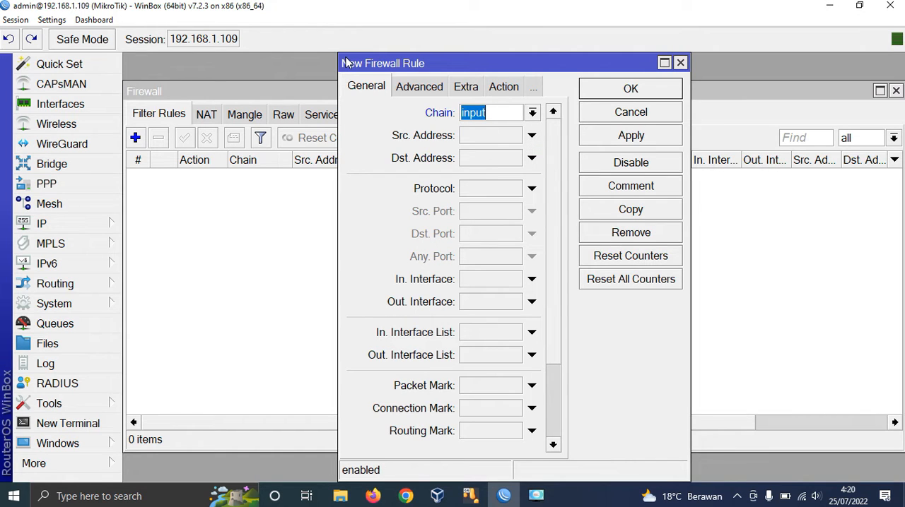
pyautogui.moveTo(339, 55); pyautogui.dragTo(185, 57)
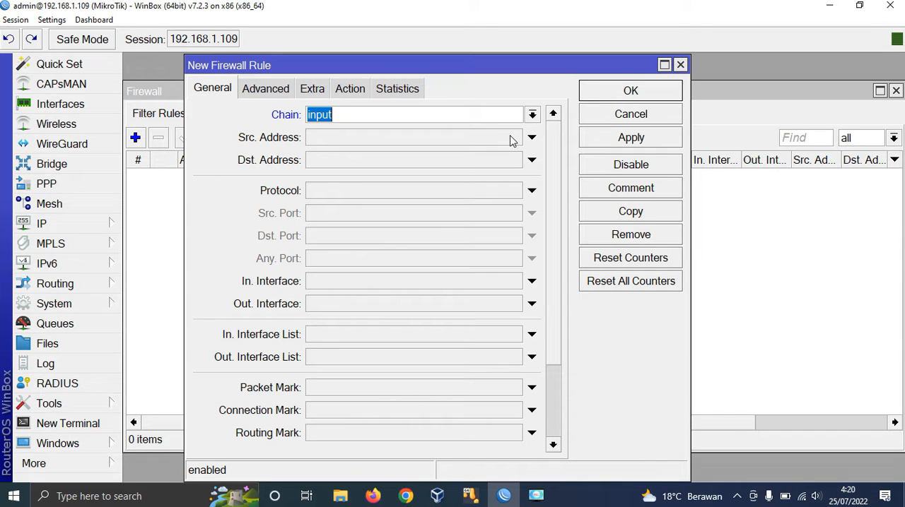
# Step: Switch to the Windows 7 virtual machine and run ipconfig in a command prompt to check the client's IP address
pyautogui.click(470, 495)
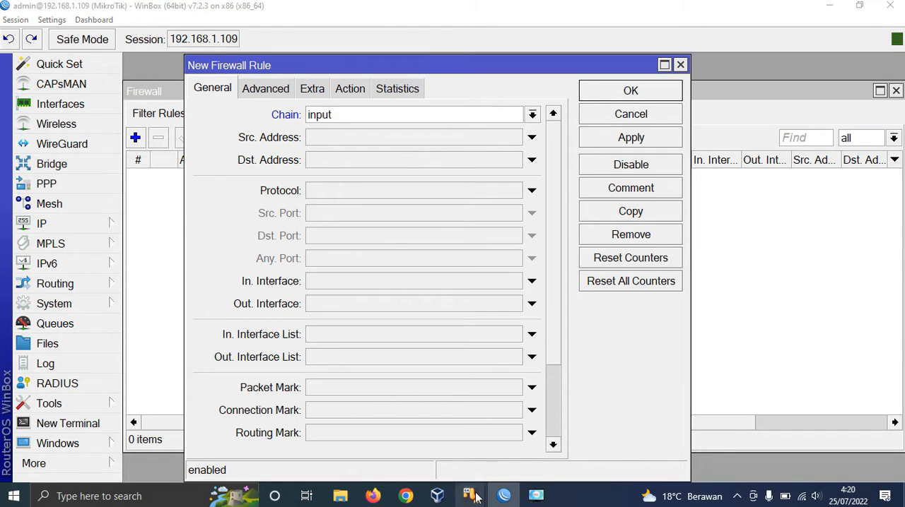
pyautogui.click(493, 469)
pyautogui.click(15, 456)
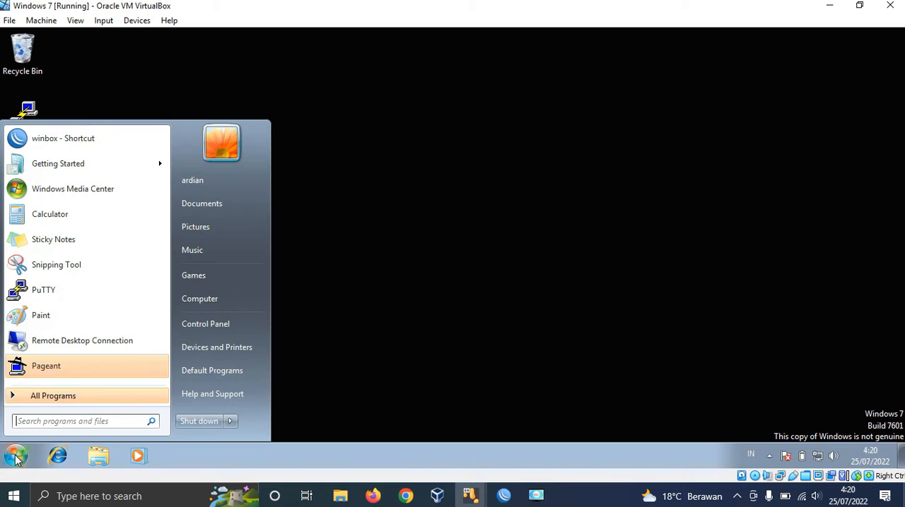
pyautogui.write('cmd')
pyautogui.press('Return')
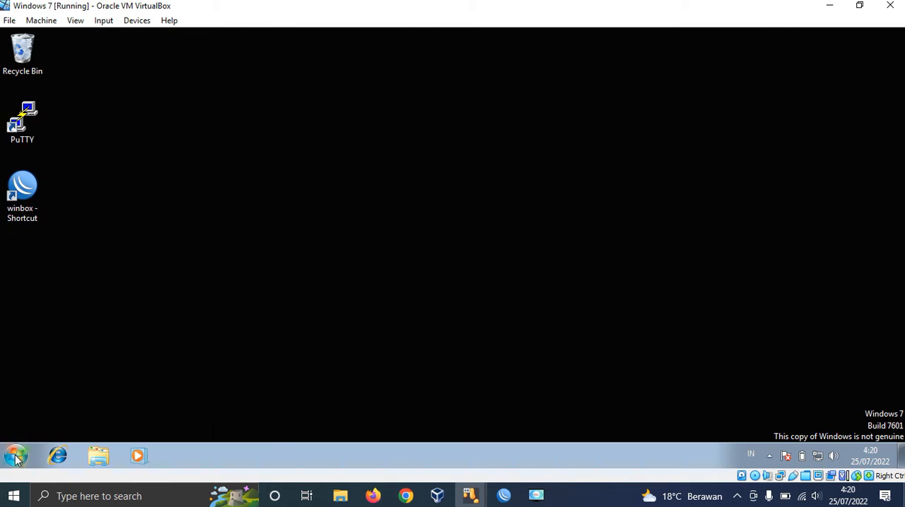
pyautogui.write('ipconfig')
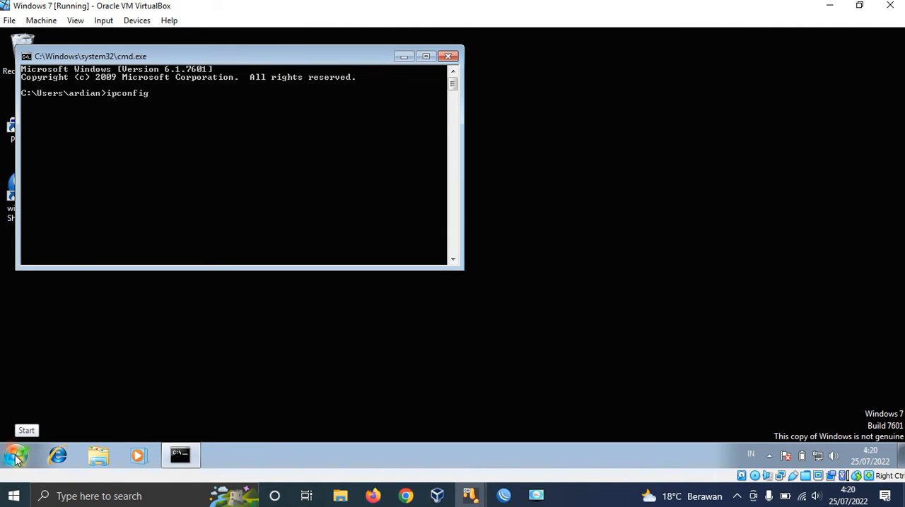
pyautogui.press('Return')
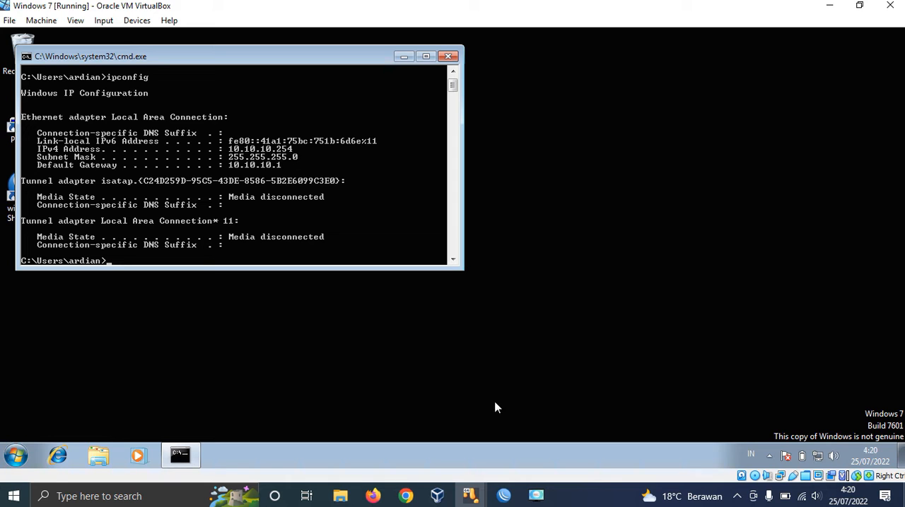
# Step: Switch back to WinBox and set the new firewall rule's source address to 10.10.10.254
pyautogui.click(502, 495)
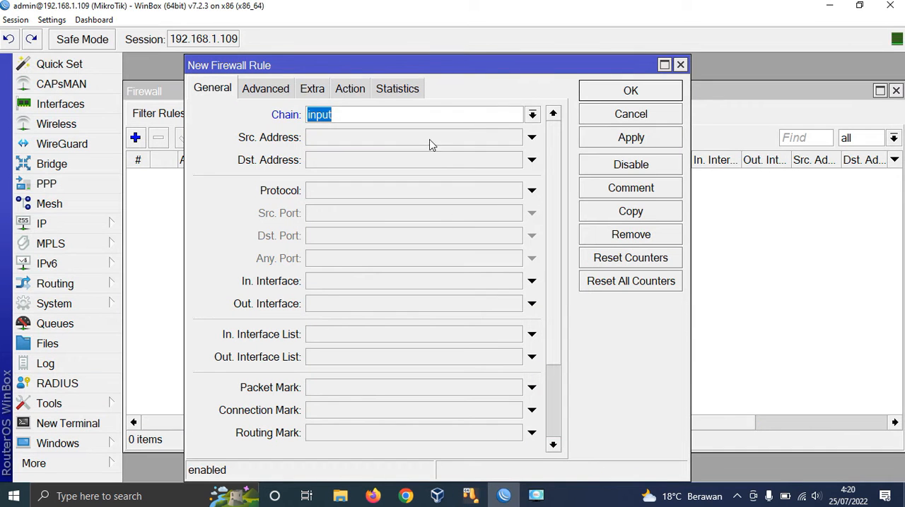
pyautogui.click(466, 140)
pyautogui.write('10.101.')
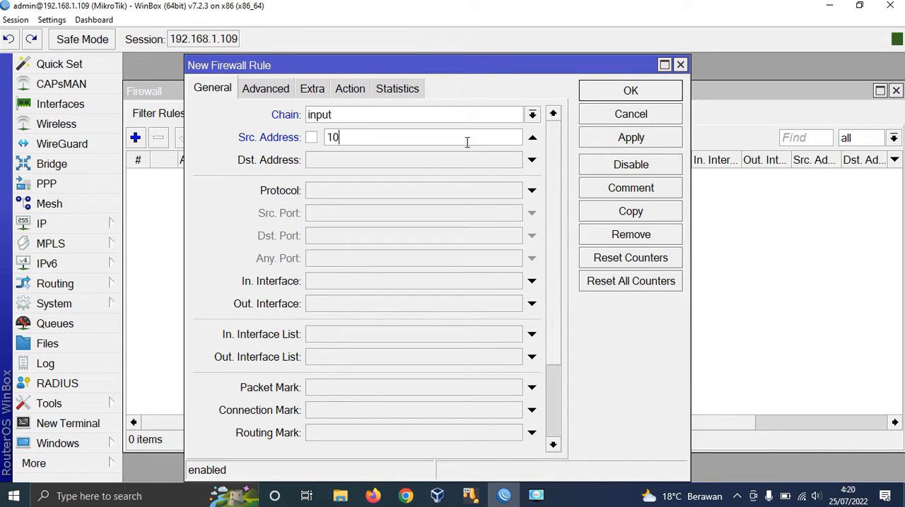
pyautogui.press('BackSpace')
pyautogui.press('BackSpace')
pyautogui.write('.10.254')
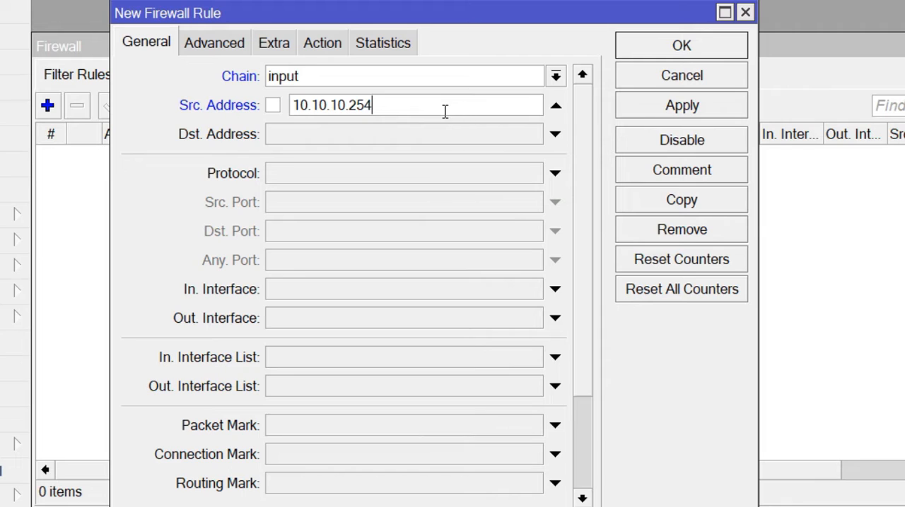
# Step: Try 10.10.10.0/24 as the rule's source address and restore 10.10.10.254
pyautogui.press('BackSpace')
pyautogui.press('BackSpace')
pyautogui.press('BackSpace')
pyautogui.write('0/2')
pyautogui.write('4')
pyautogui.press('BackSpace')
pyautogui.press('BackSpace')
pyautogui.press('BackSpace')
pyautogui.press('BackSpace')
pyautogui.write('254')
# Step: Set the rule's protocol to 6 (tcp), destination port to 22 and incoming interface to ether2
pyautogui.click(465, 174)
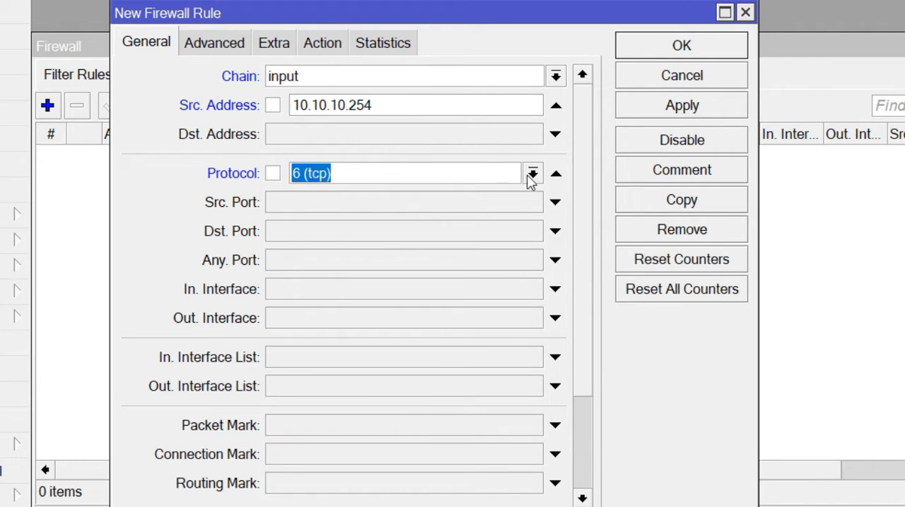
pyautogui.click(387, 238)
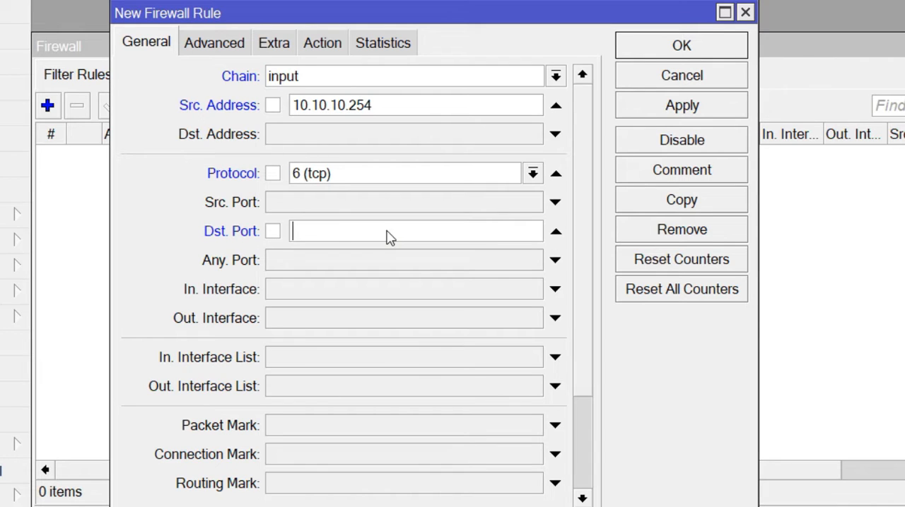
pyautogui.write('22')
pyautogui.click(490, 295)
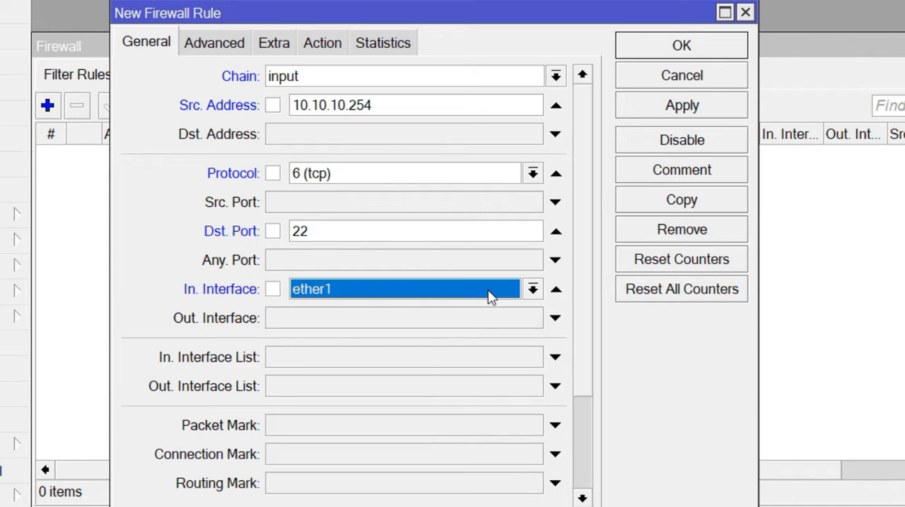
pyautogui.click(532, 289)
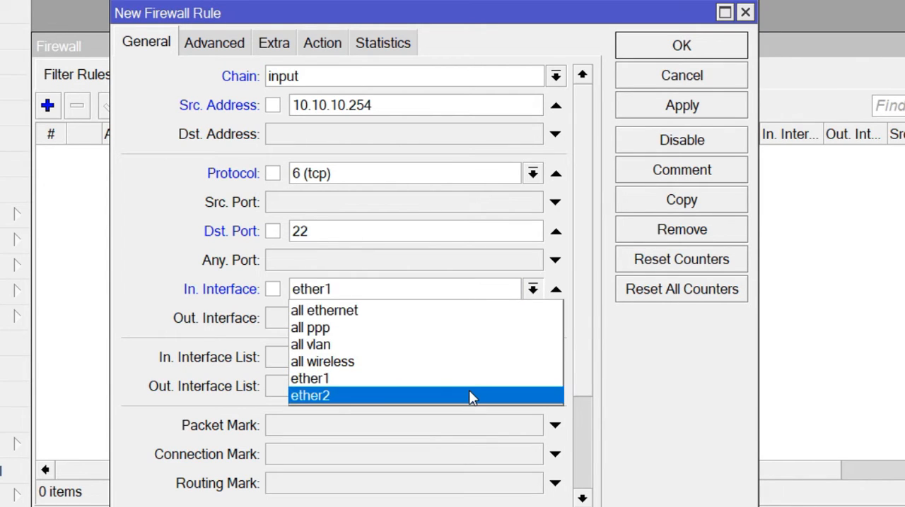
pyautogui.click(469, 395)
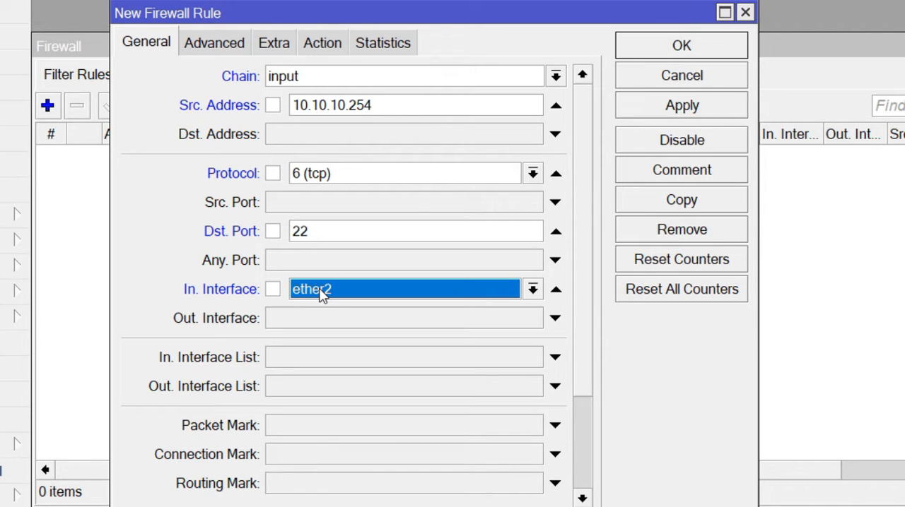
# Step: Set the rule's action to drop, apply it and save the firewall rule
pyautogui.click(338, 46)
pyautogui.click(338, 76)
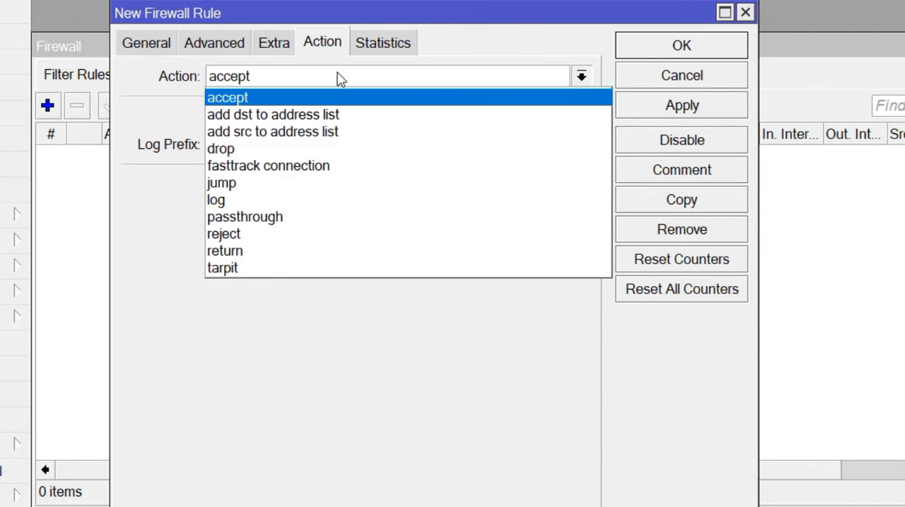
pyautogui.click(329, 149)
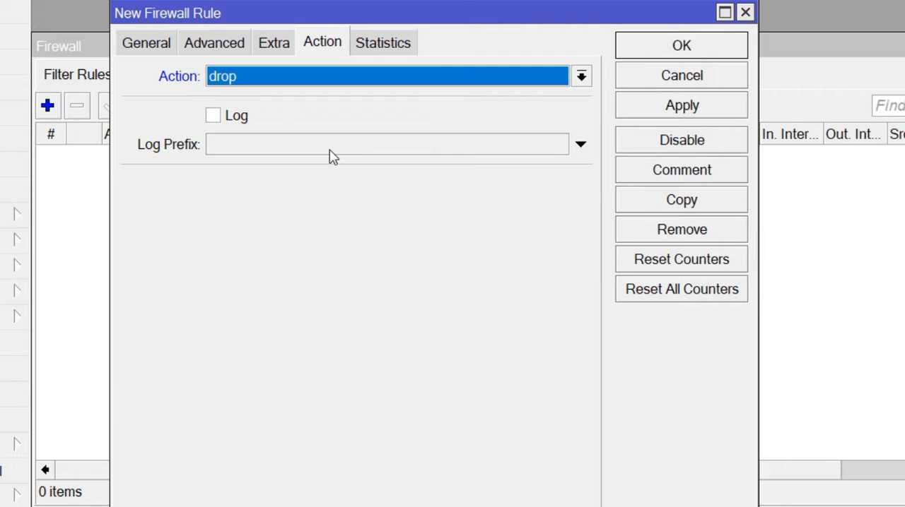
pyautogui.click(721, 115)
pyautogui.click(718, 57)
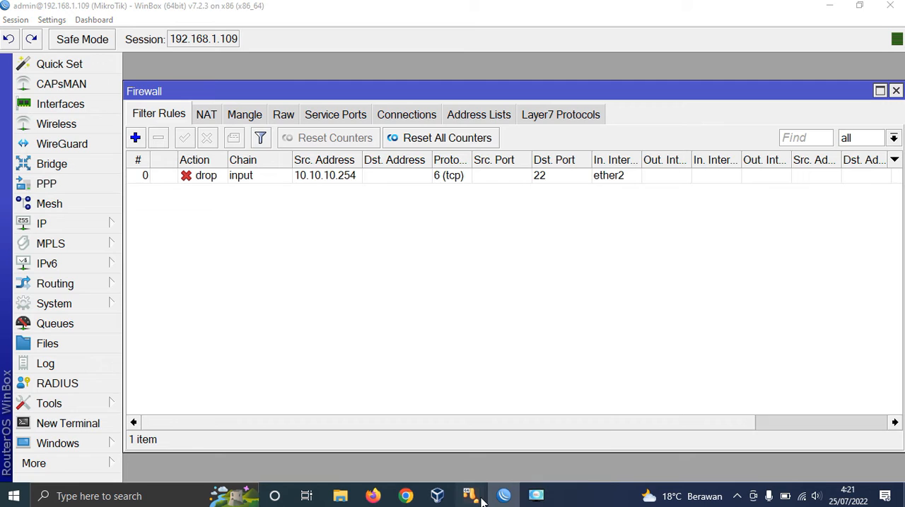
# Step: In the Windows 7 virtual machine, close the command prompt and test an SSH connection to 10.10.10.1 on port 22 with PuTTY
pyautogui.moveTo(470, 495)
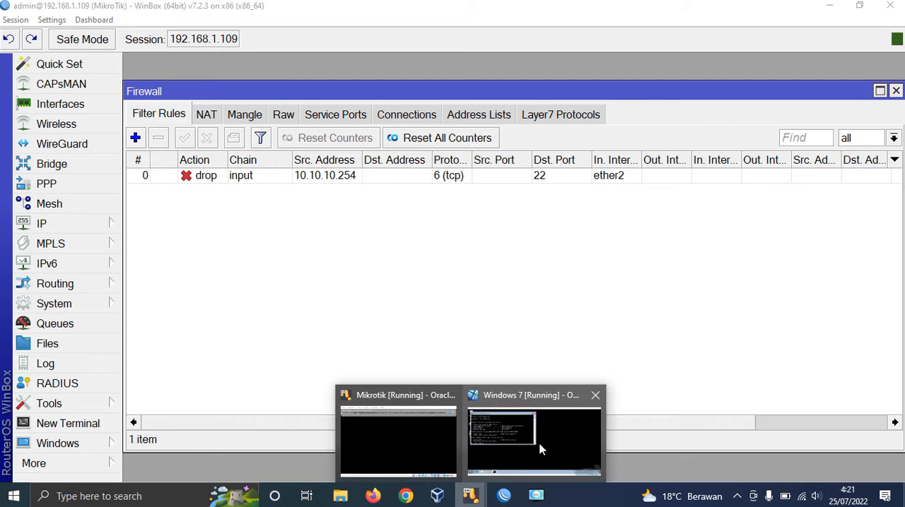
pyautogui.click(539, 450)
pyautogui.click(451, 57)
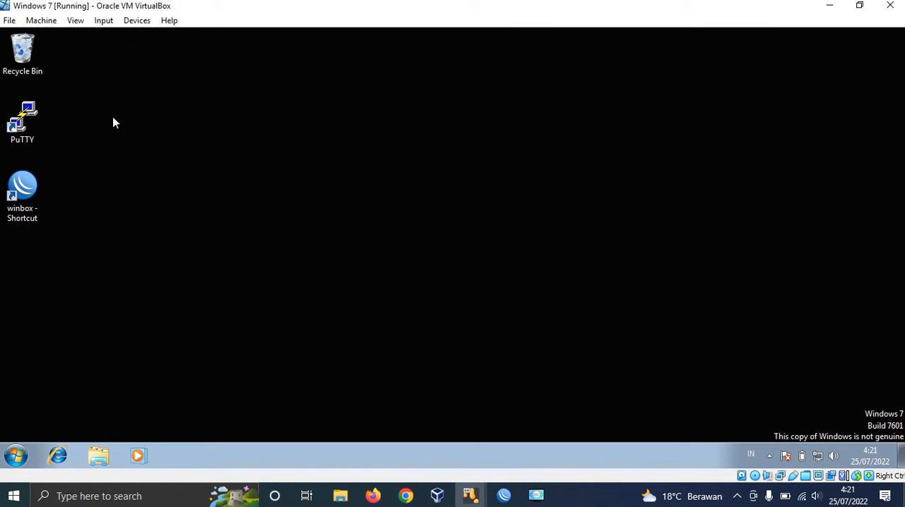
pyautogui.doubleClick(22, 121)
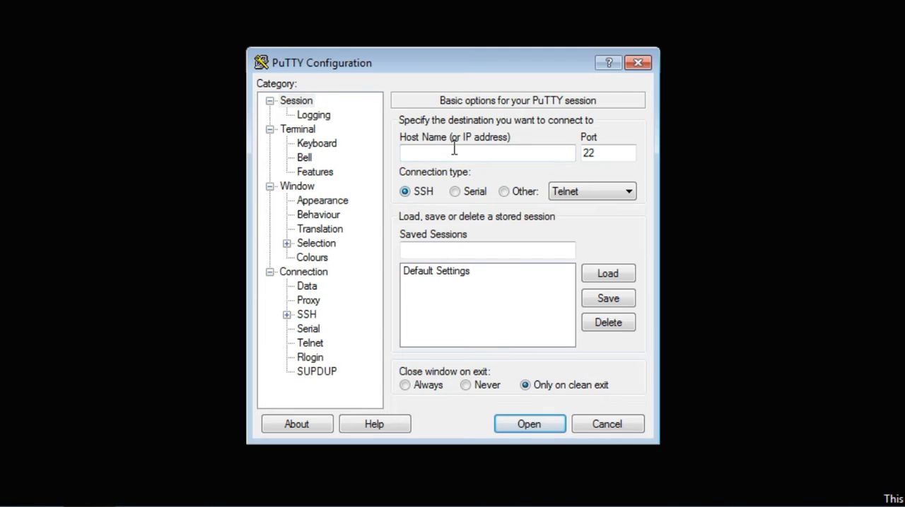
pyautogui.click(454, 148)
pyautogui.write('10.10.')
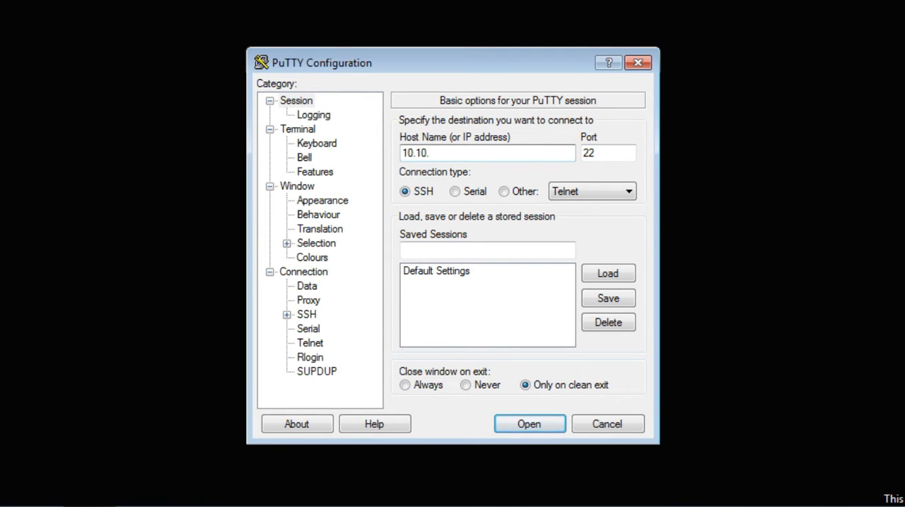
pyautogui.write('10.1')
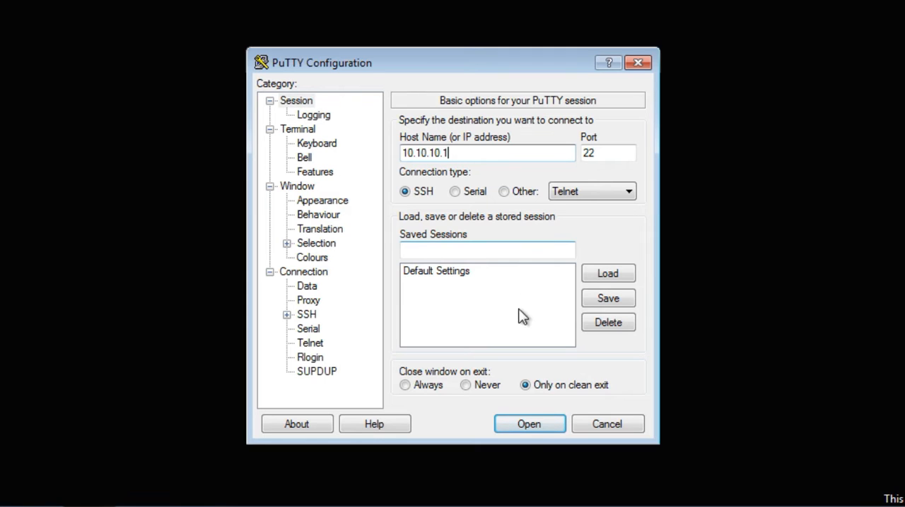
pyautogui.click(541, 424)
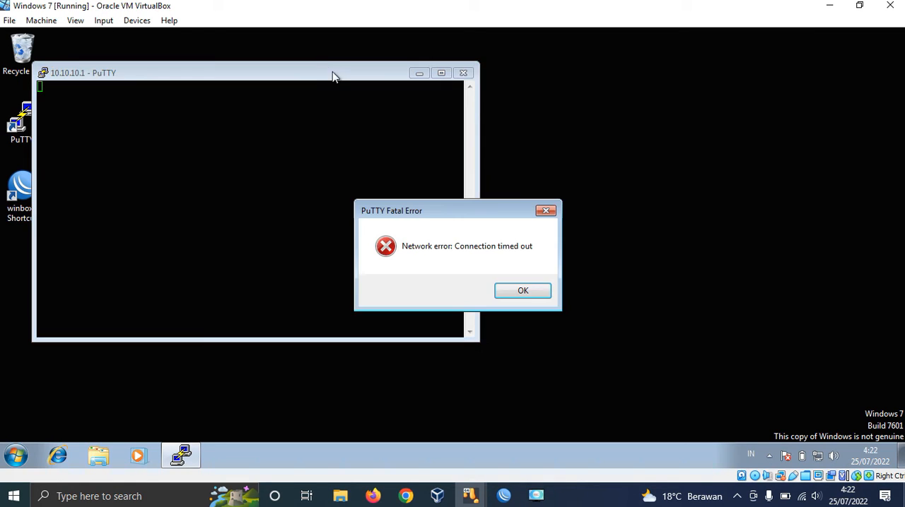
pyautogui.click(537, 293)
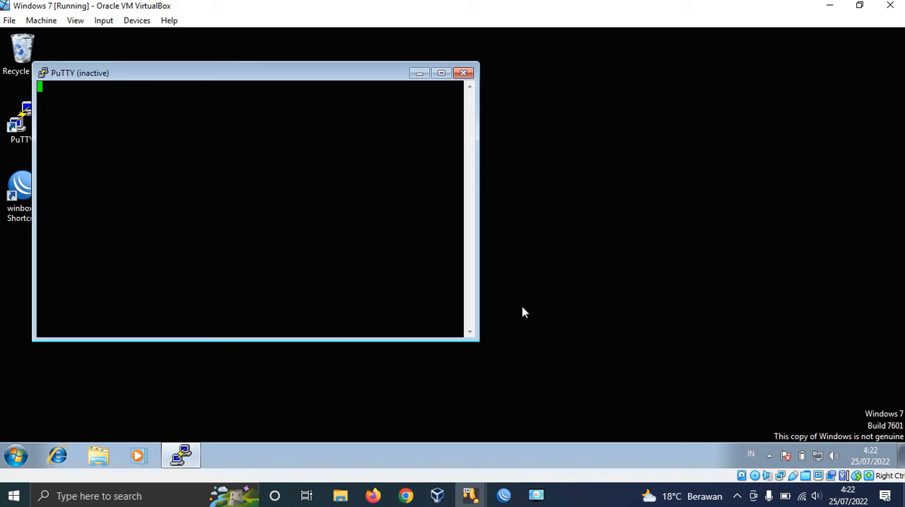
pyautogui.click(463, 73)
# Step: Switch back to WinBox and disable the drop rule for TCP port 22
pyautogui.click(503, 496)
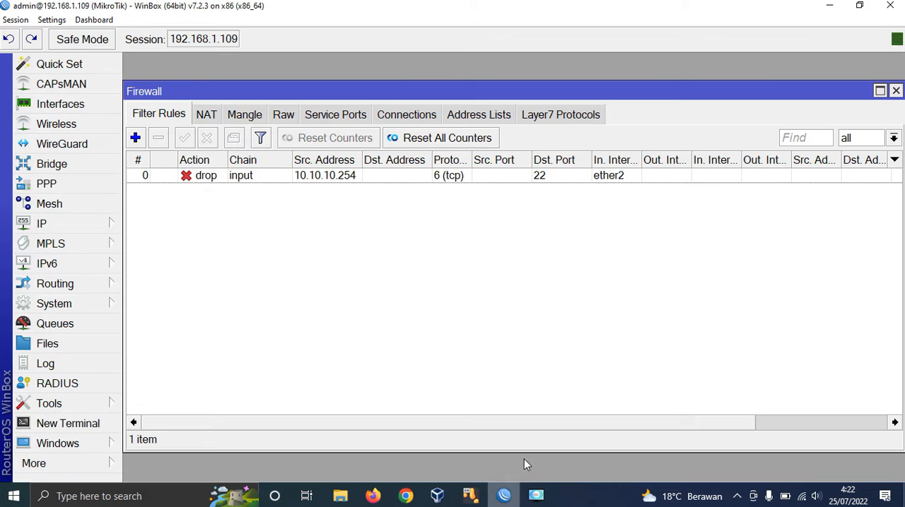
pyautogui.click(370, 179)
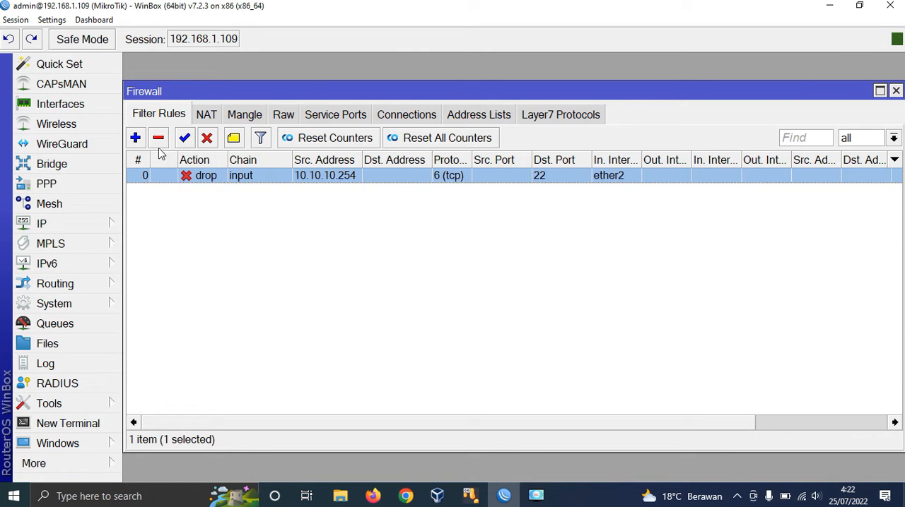
pyautogui.click(207, 139)
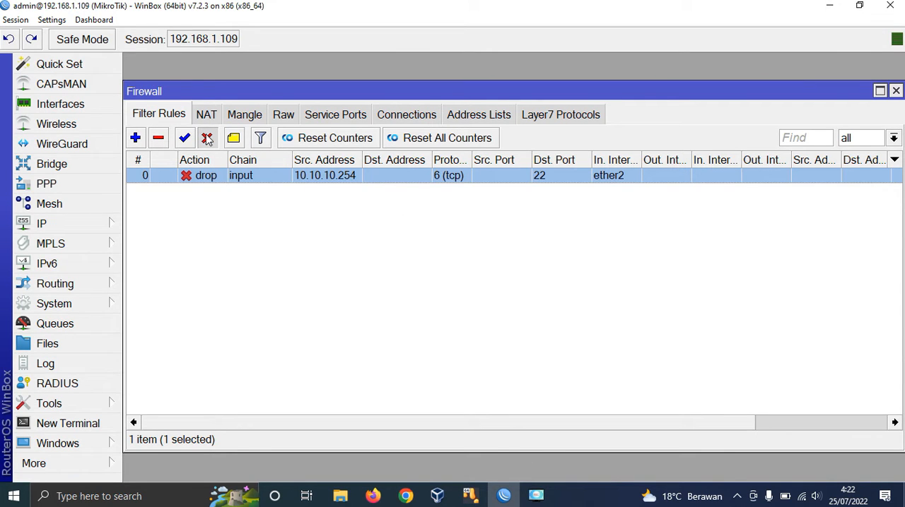
# Step: Switch to the Windows 7 virtual machine and open an SSH connection to 10.10.10.1 on port 22 with PuTTY
pyautogui.moveTo(491, 483)
pyautogui.click(487, 429)
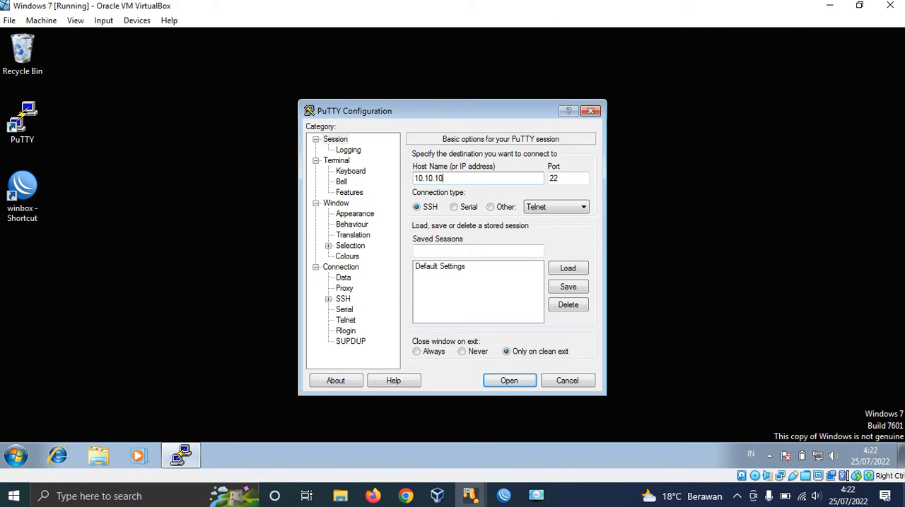
pyautogui.click(506, 382)
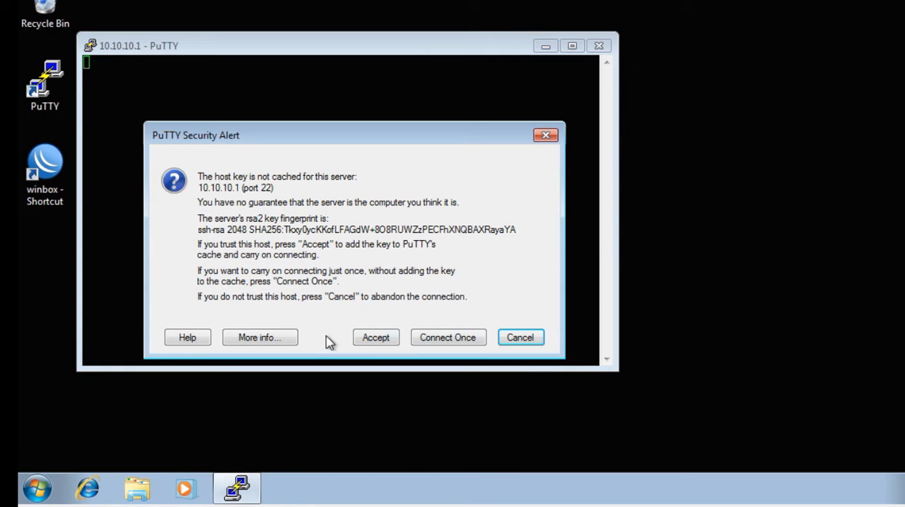
pyautogui.click(371, 337)
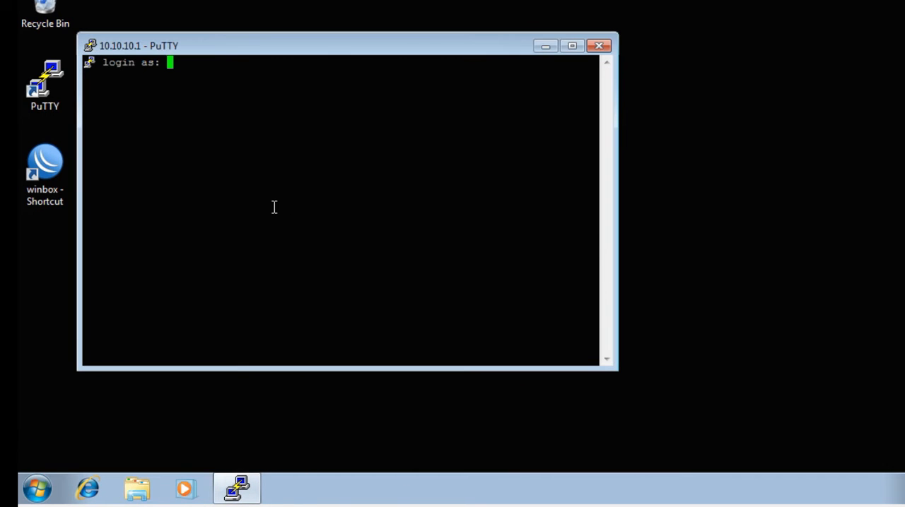
# Step: Log in to the router as admin, skip the password change and close the PuTTY session
pyautogui.write('admin')
pyautogui.press('Return')
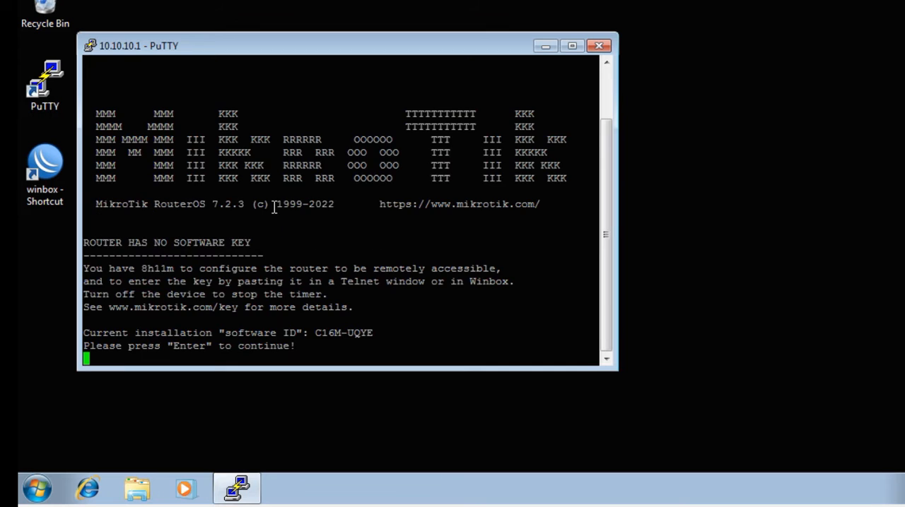
pyautogui.press('Return')
pyautogui.hotkey('ctrl', 'c')
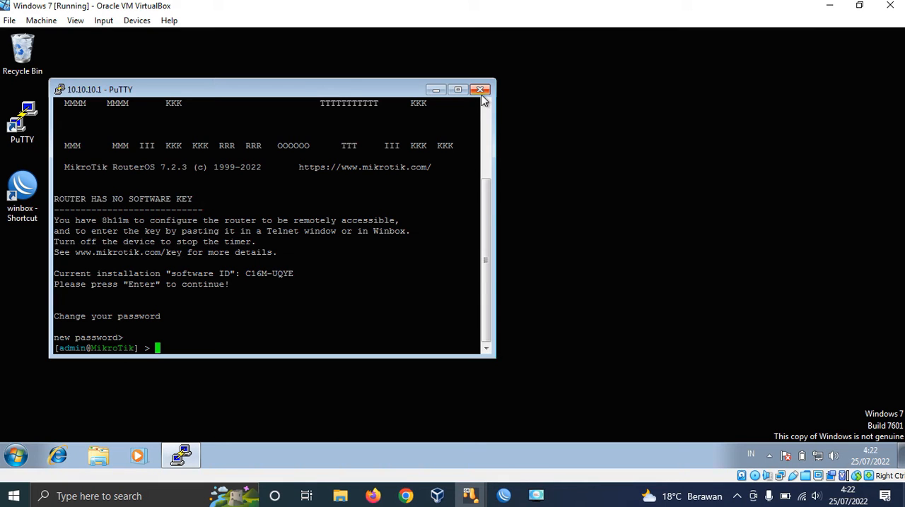
pyautogui.click(599, 45)
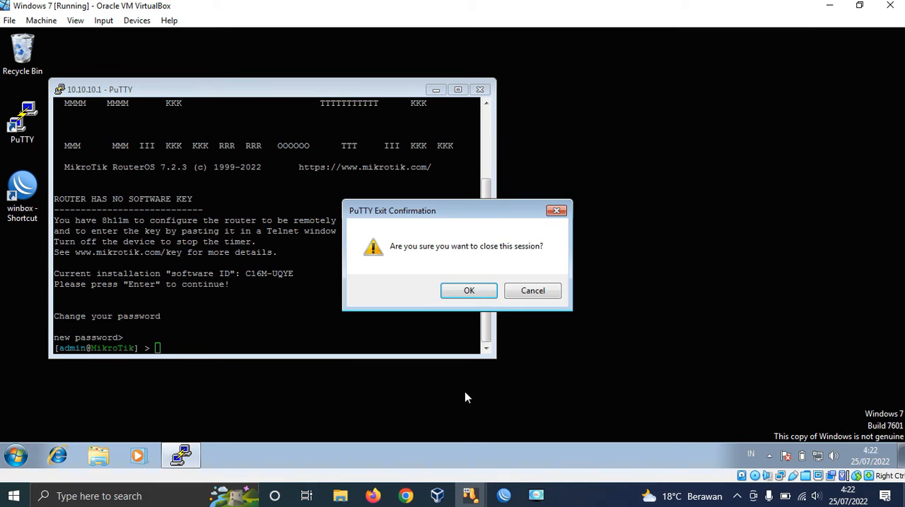
pyautogui.click(469, 291)
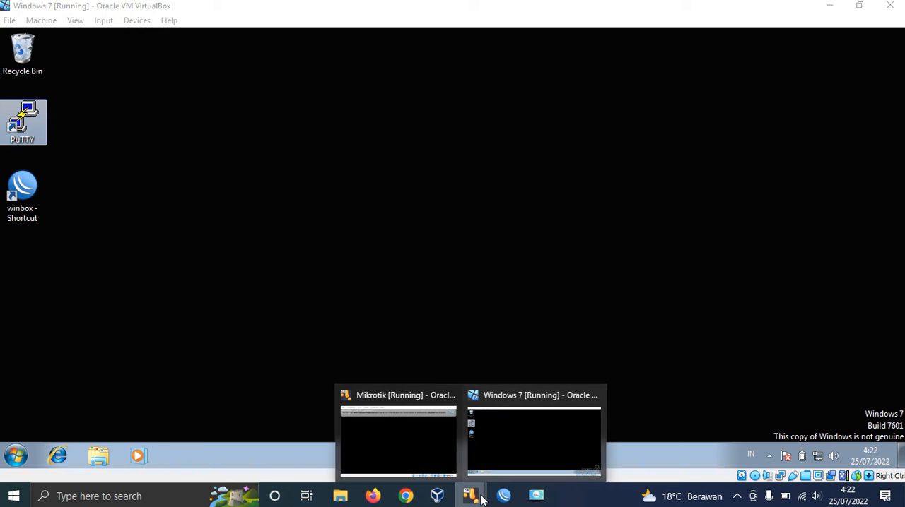
# Step: Switch back to the host's WinBox and enable the drop rule for TCP port 22
pyautogui.click(503, 498)
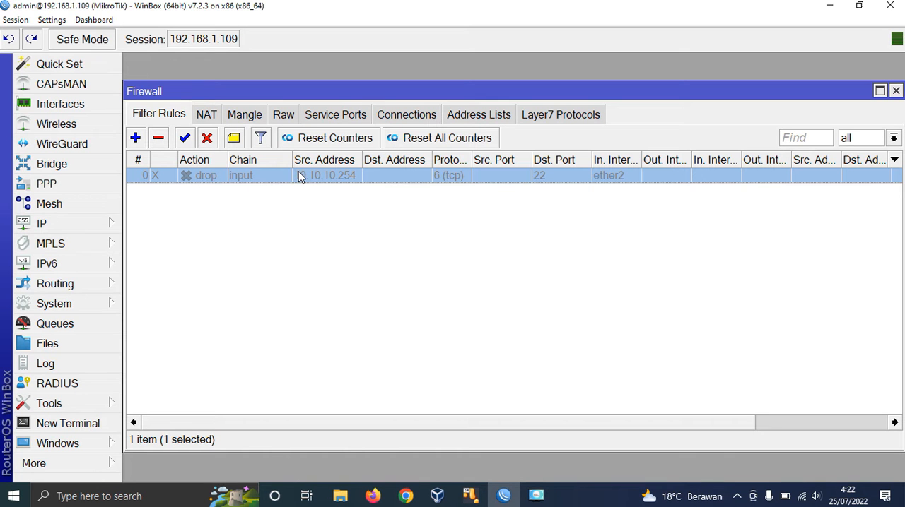
pyautogui.click(190, 141)
pyautogui.click(219, 231)
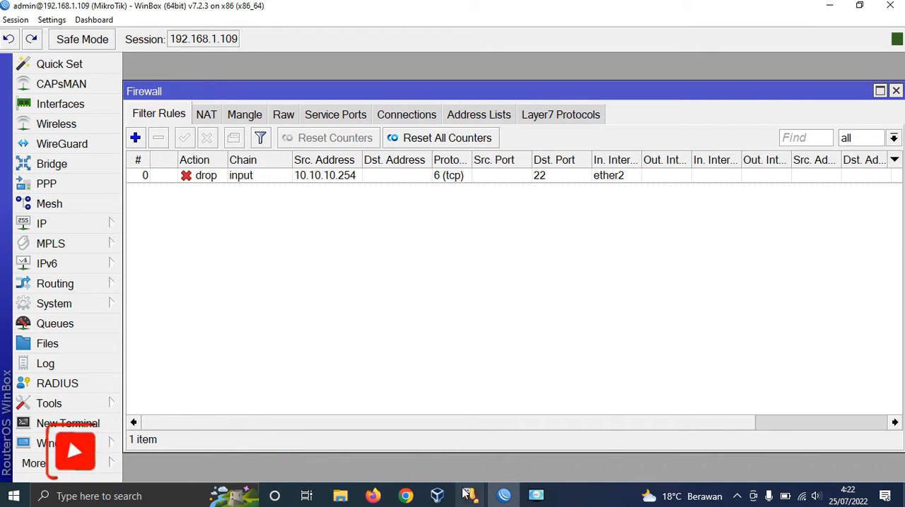
# Step: In the Windows 7 virtual machine, start WinBox and connect to the neighbor 10.10.10.1 as admin
pyautogui.moveTo(465, 495)
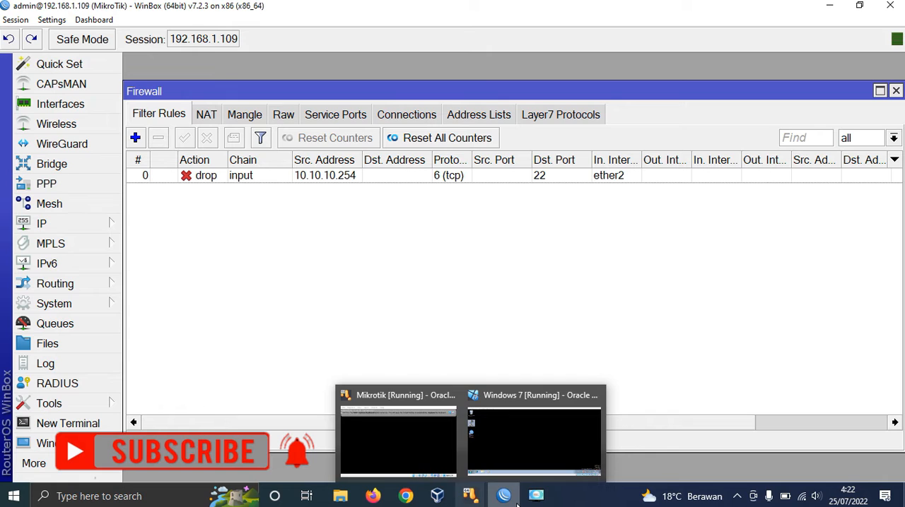
pyautogui.click(497, 450)
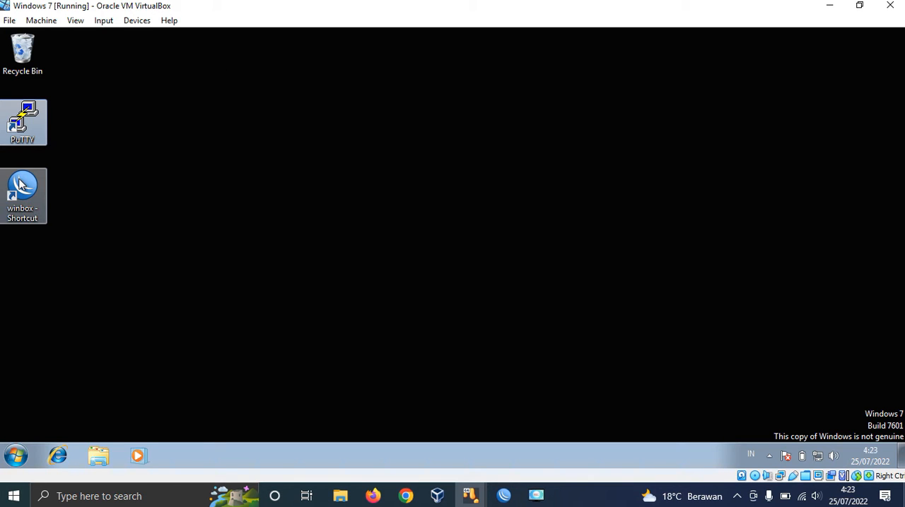
pyautogui.doubleClick(19, 185)
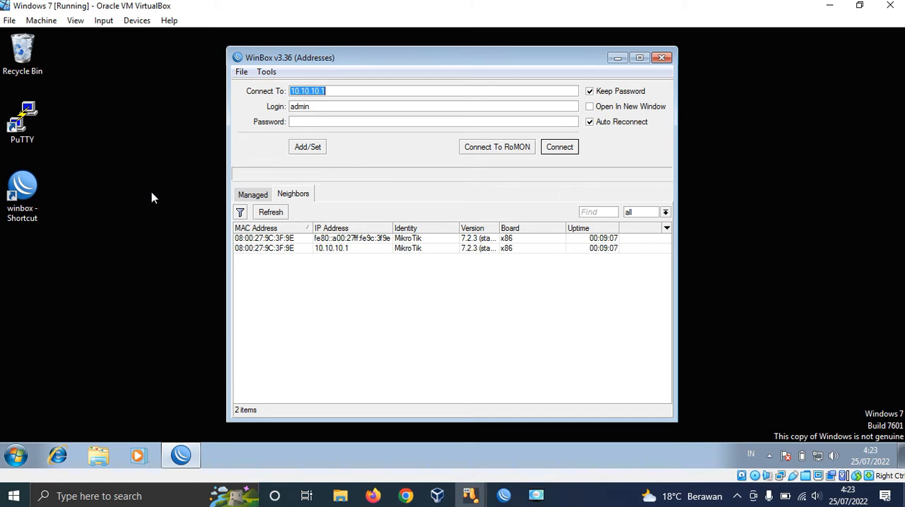
pyautogui.click(336, 248)
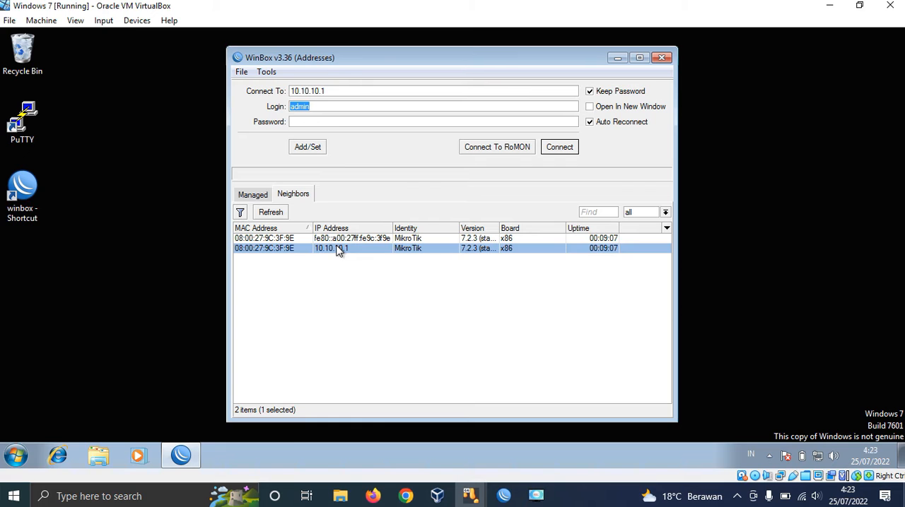
pyautogui.click(565, 150)
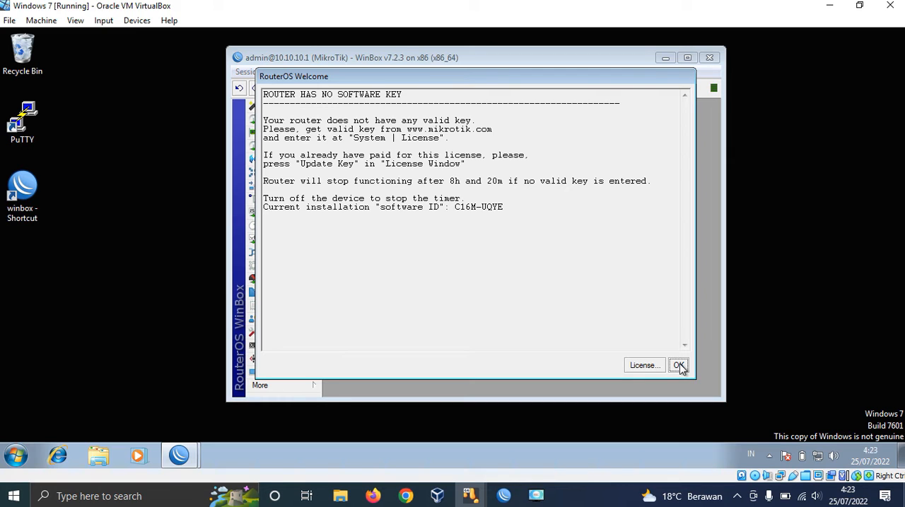
# Step: Dismiss the RouterOS license notice and the password change dialog, and close the virtual machine's WinBox session
pyautogui.click(678, 367)
pyautogui.click(678, 367)
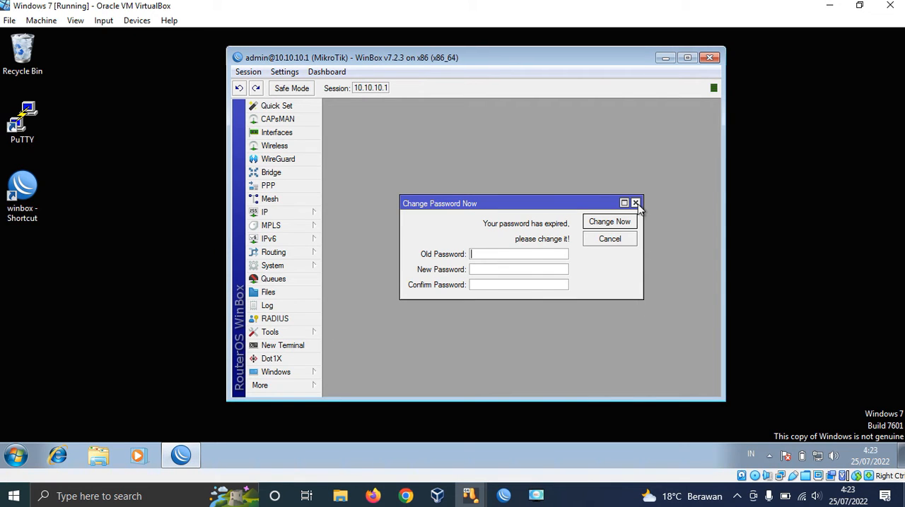
pyautogui.click(635, 204)
pyautogui.click(709, 58)
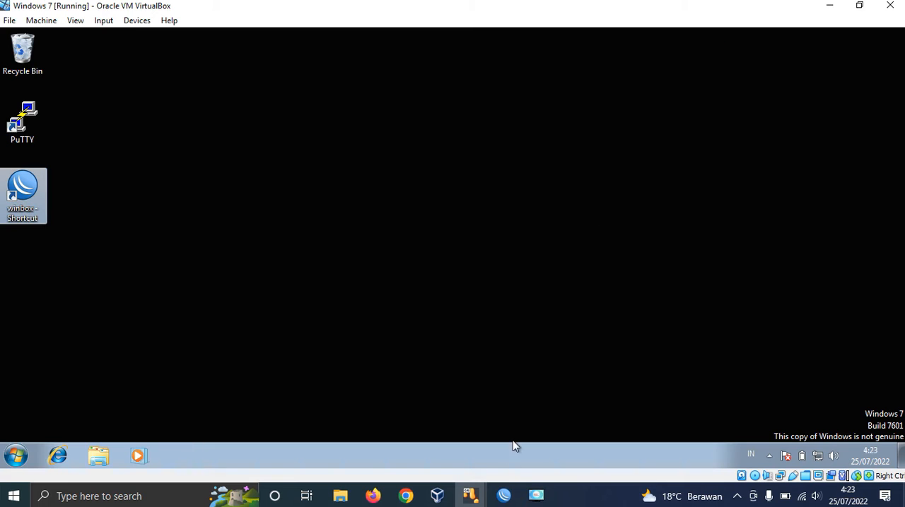
# Step: Switch back to the host's WinBox and look up the winbox service's port in the IP service list
pyautogui.click(505, 493)
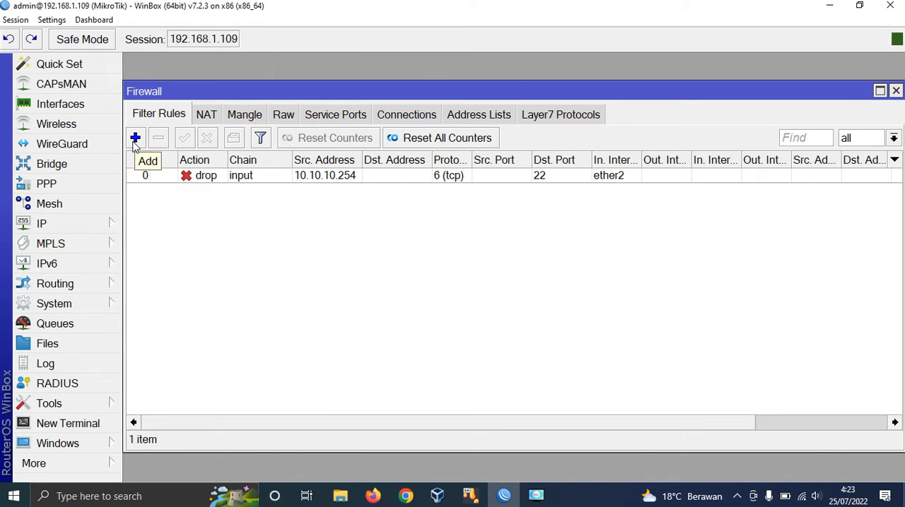
pyautogui.click(77, 226)
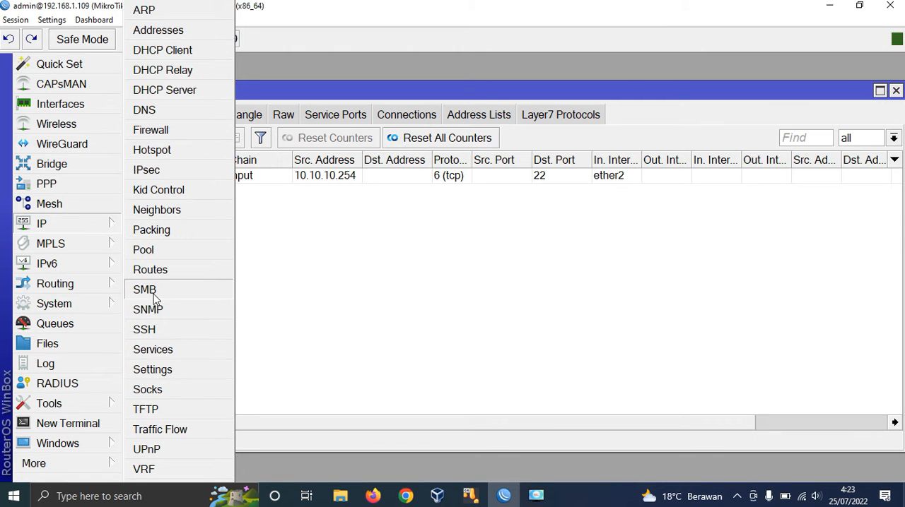
pyautogui.click(77, 225)
pyautogui.click(75, 222)
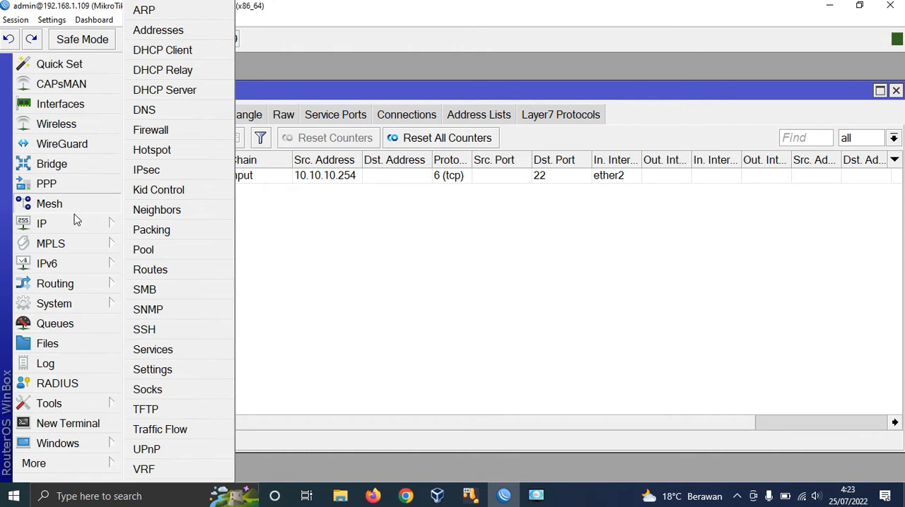
pyautogui.click(153, 349)
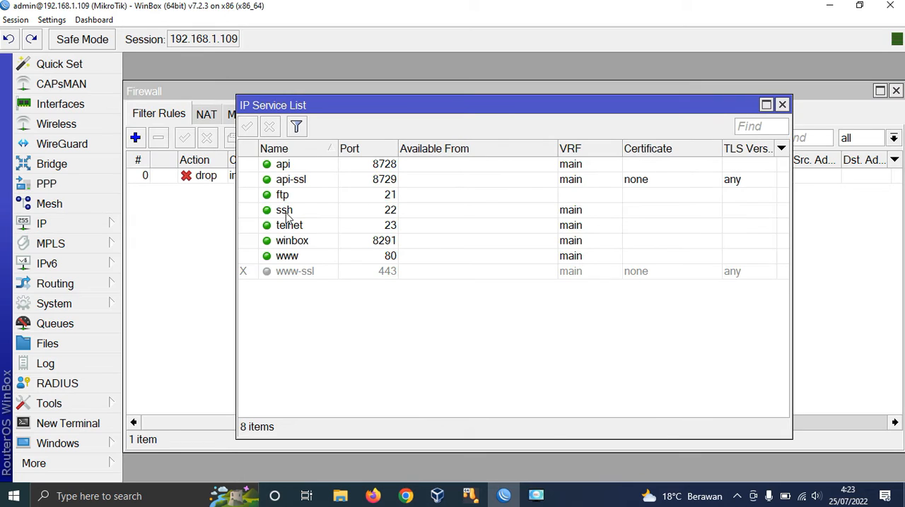
pyautogui.click(301, 244)
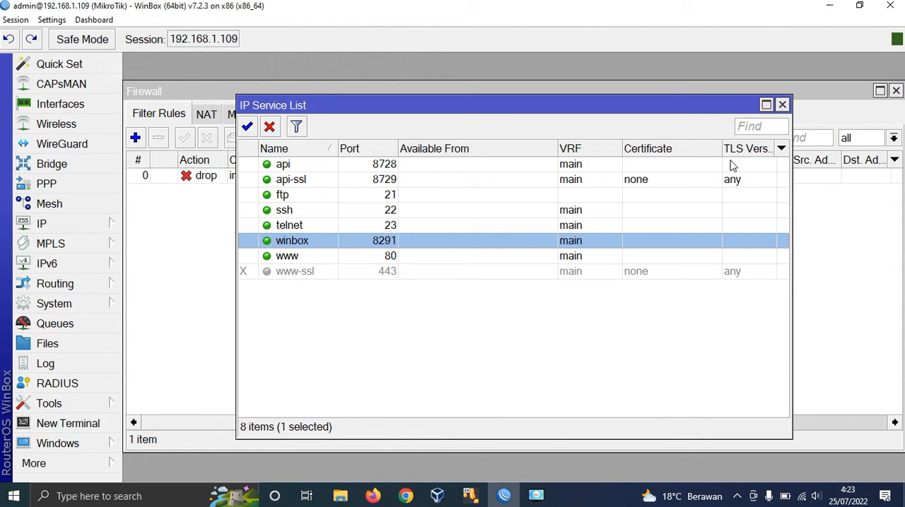
pyautogui.click(781, 106)
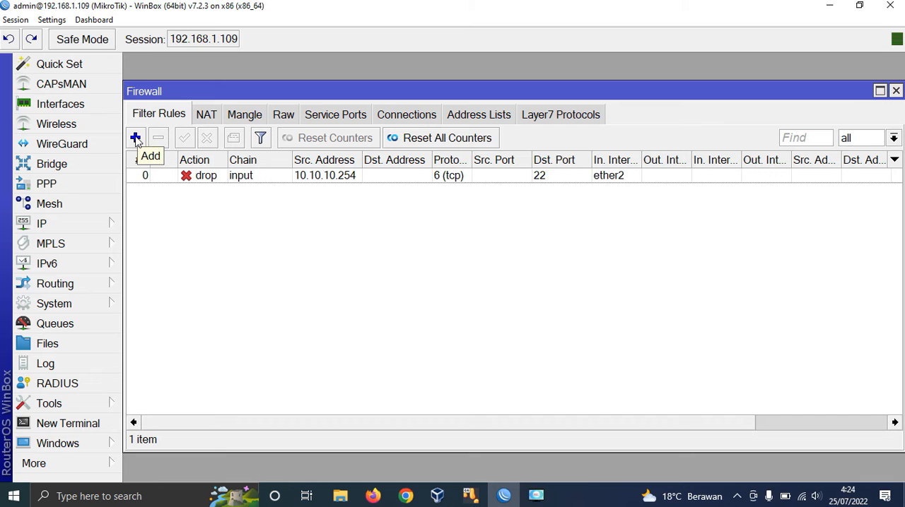
# Step: Add a new firewall filter rule with chain input and source address 10.10.10.254
pyautogui.click(135, 137)
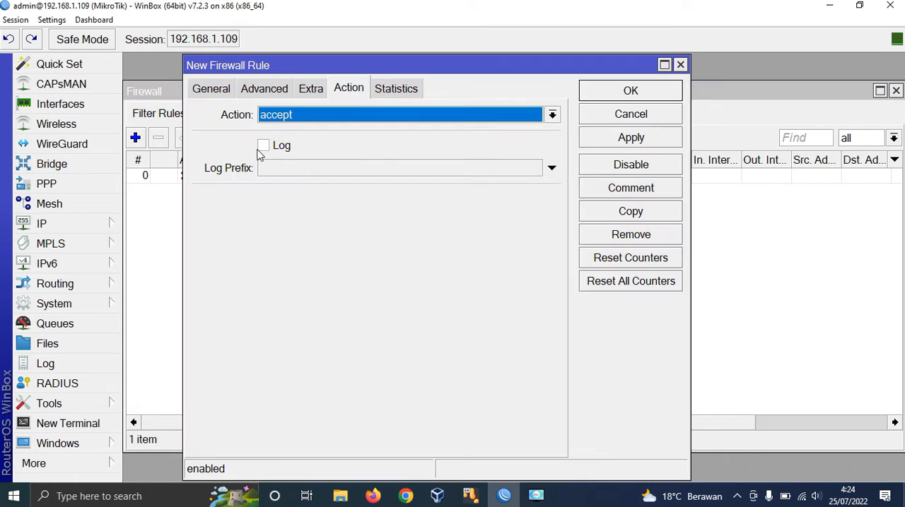
pyautogui.click(225, 93)
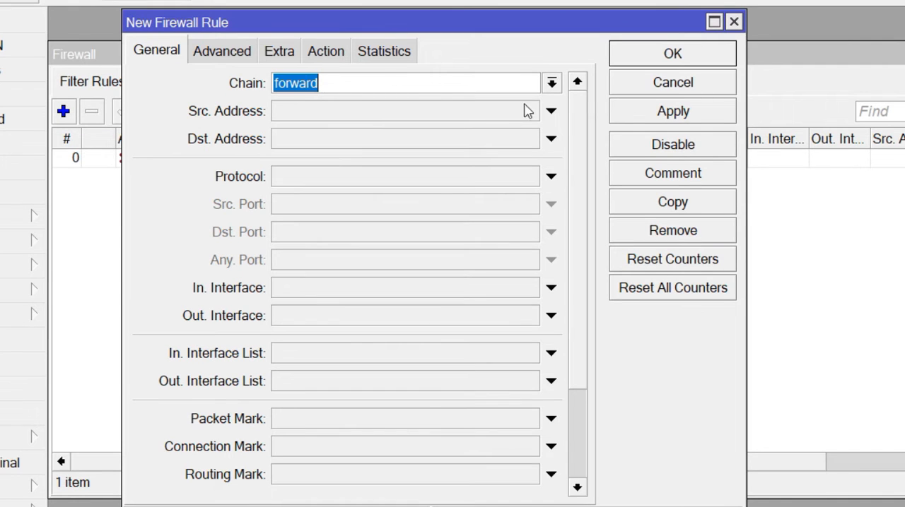
pyautogui.click(551, 83)
pyautogui.click(531, 121)
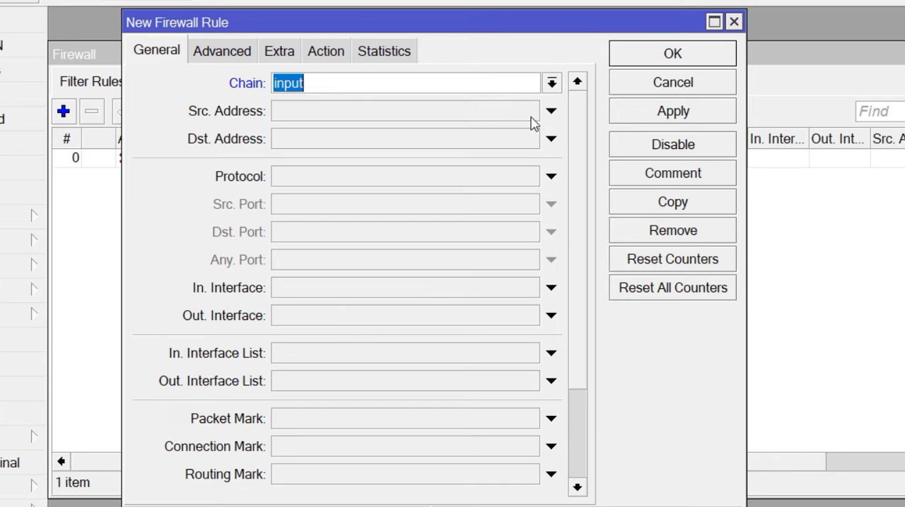
pyautogui.click(472, 120)
pyautogui.write('10.')
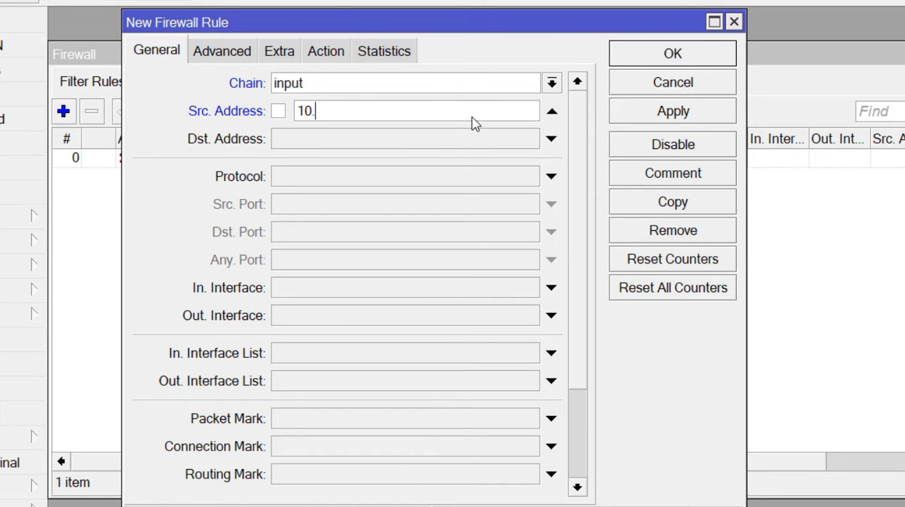
pyautogui.write('10.10.254')
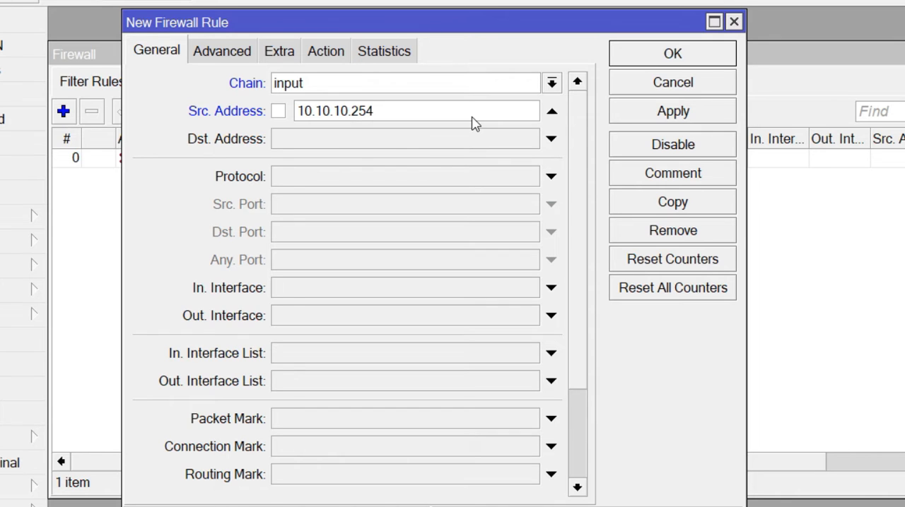
# Step: Set the rule's protocol to 6 (tcp) and its destination port to 8291, consulting the IP service list for the winbox port
pyautogui.click(370, 177)
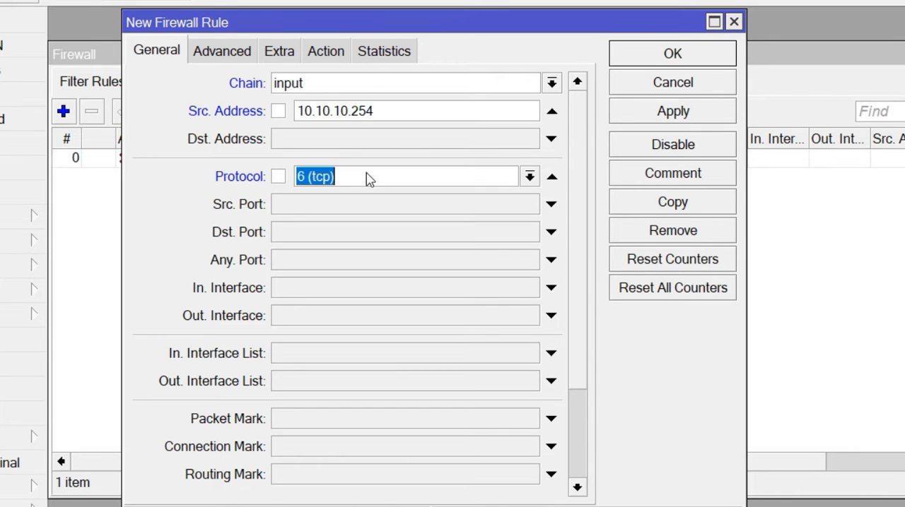
pyautogui.click(344, 237)
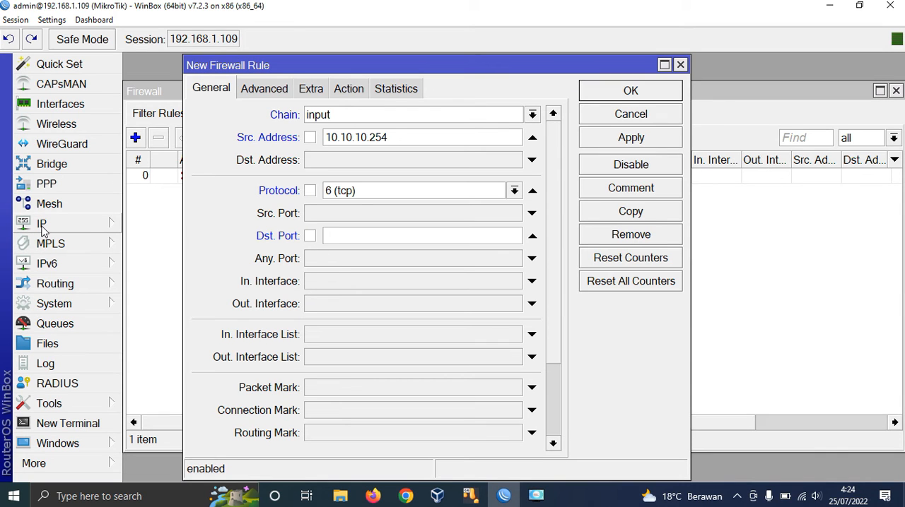
pyautogui.click(41, 226)
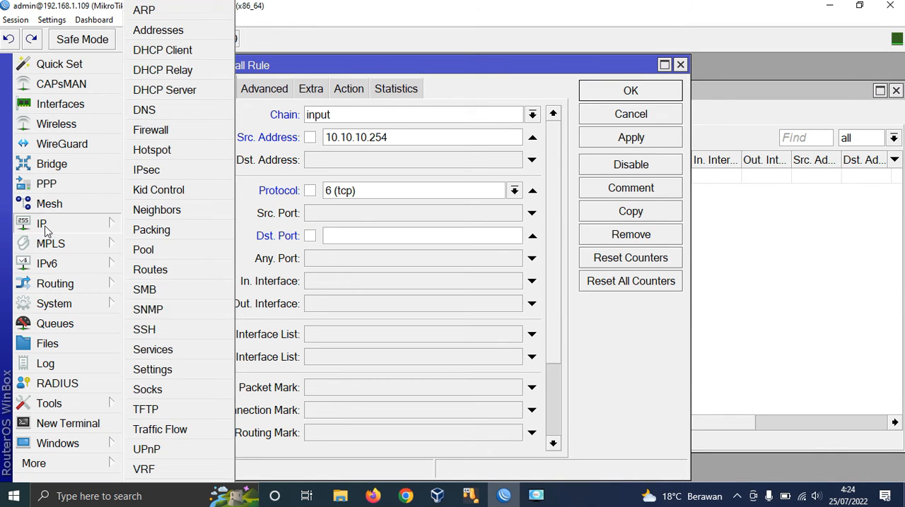
pyautogui.click(162, 354)
pyautogui.moveTo(482, 99); pyautogui.dragTo(658, 91)
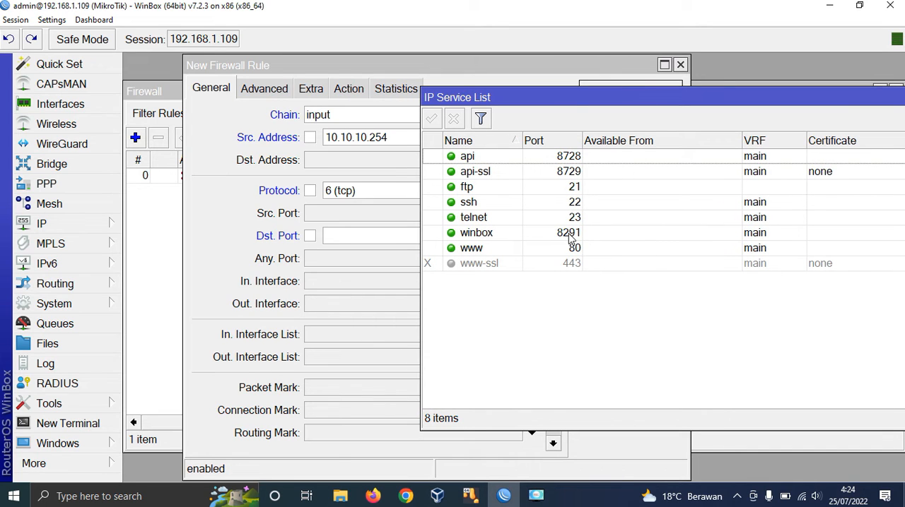
pyautogui.click(559, 74)
pyautogui.click(342, 233)
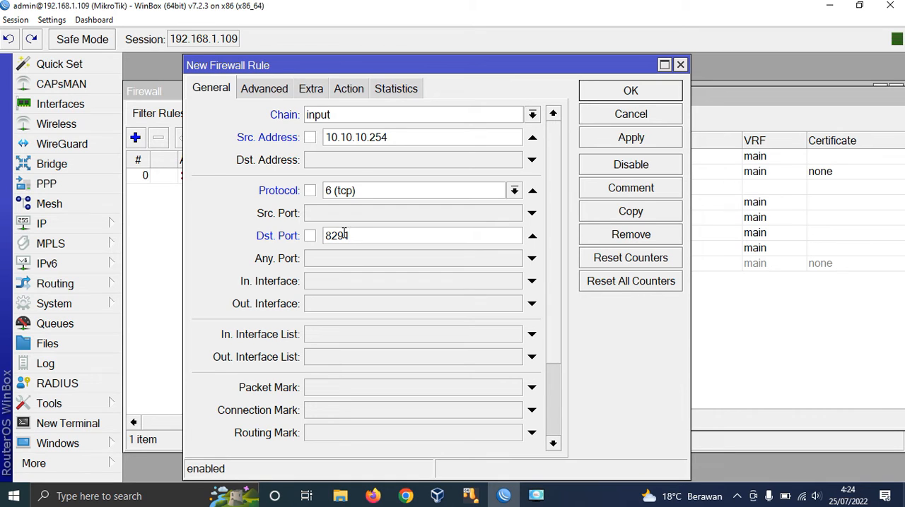
# Step: Set the new rule's incoming interface to ether2
pyautogui.click(365, 283)
pyautogui.click(513, 281)
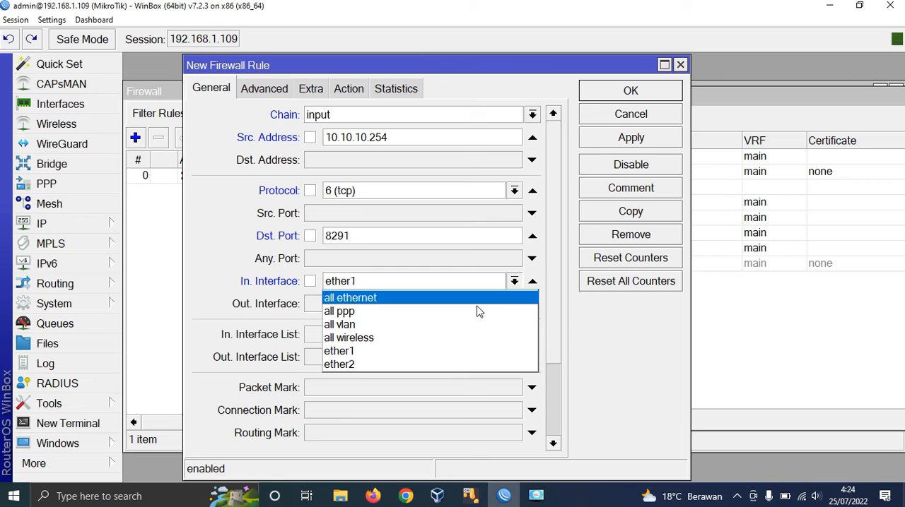
pyautogui.click(447, 364)
# Step: Set the port 8291 rule's action to drop, apply it and save the rule
pyautogui.click(346, 91)
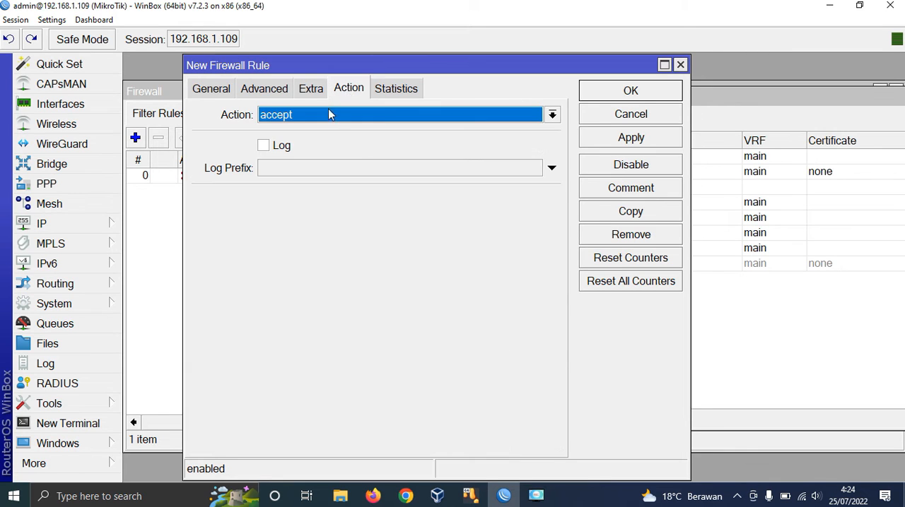
pyautogui.click(328, 115)
pyautogui.click(333, 174)
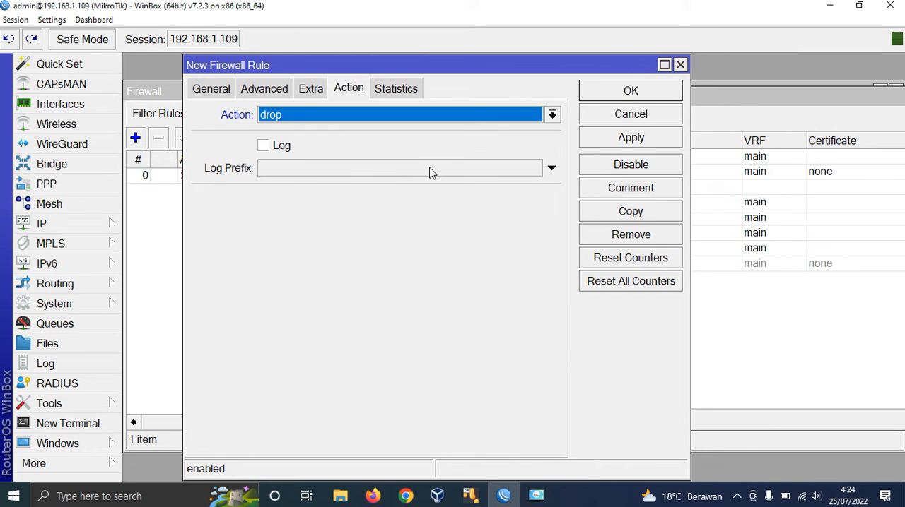
pyautogui.click(616, 139)
pyautogui.click(631, 91)
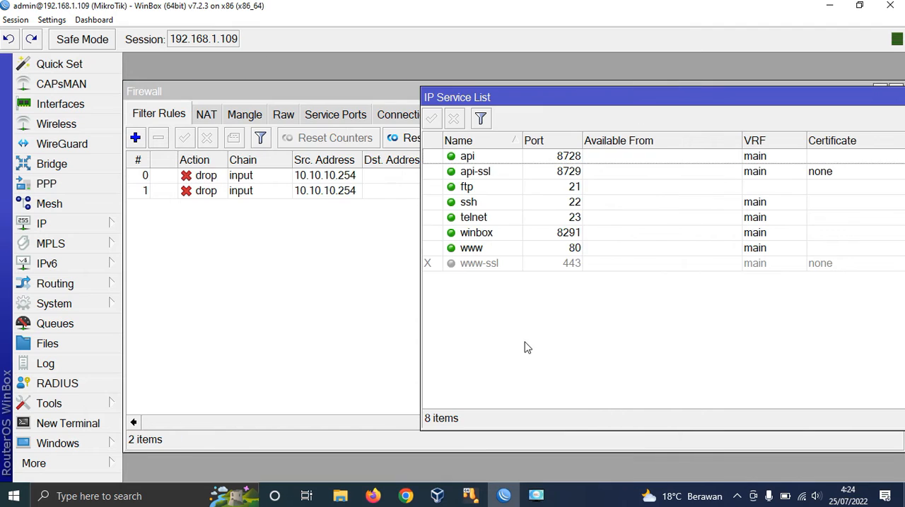
# Step: Switch to the Windows 7 VM, try connecting to the router at 10.10.10.1 as admin with WinBox, and cancel the attempt
pyautogui.click(351, 333)
pyautogui.click(484, 494)
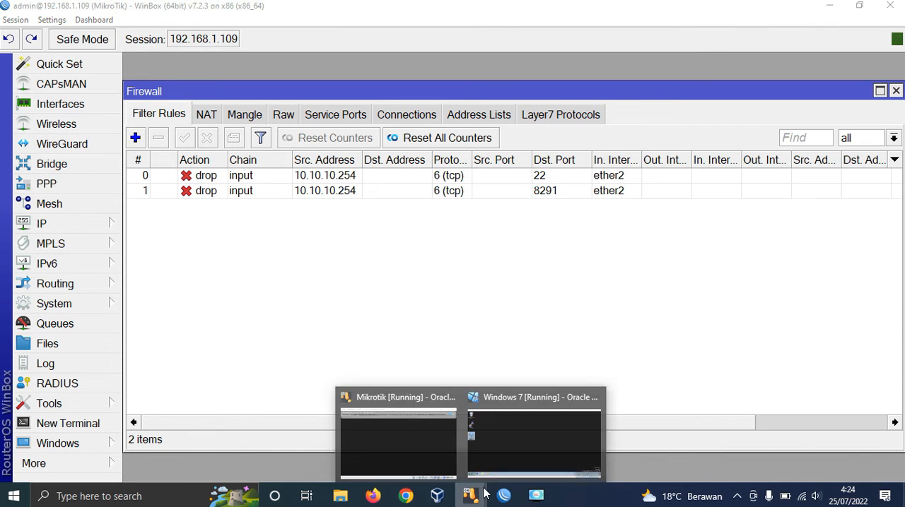
pyautogui.click(507, 452)
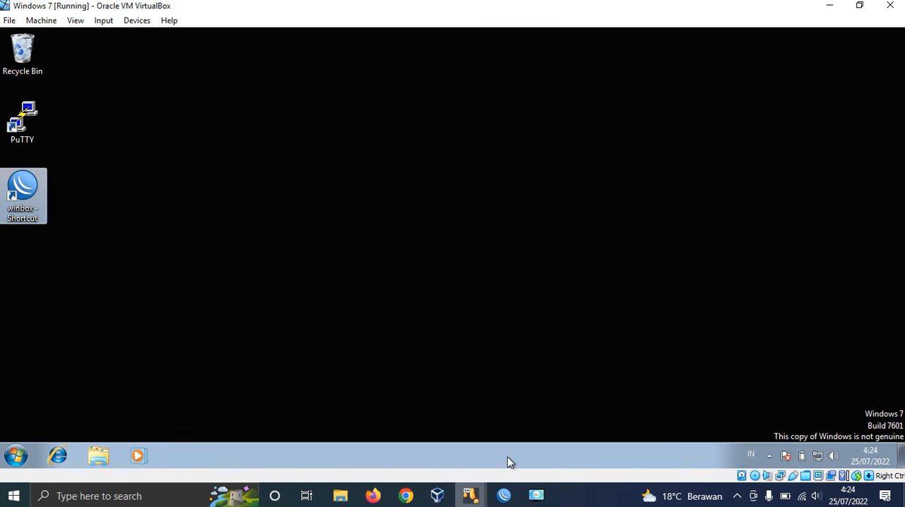
pyautogui.doubleClick(25, 195)
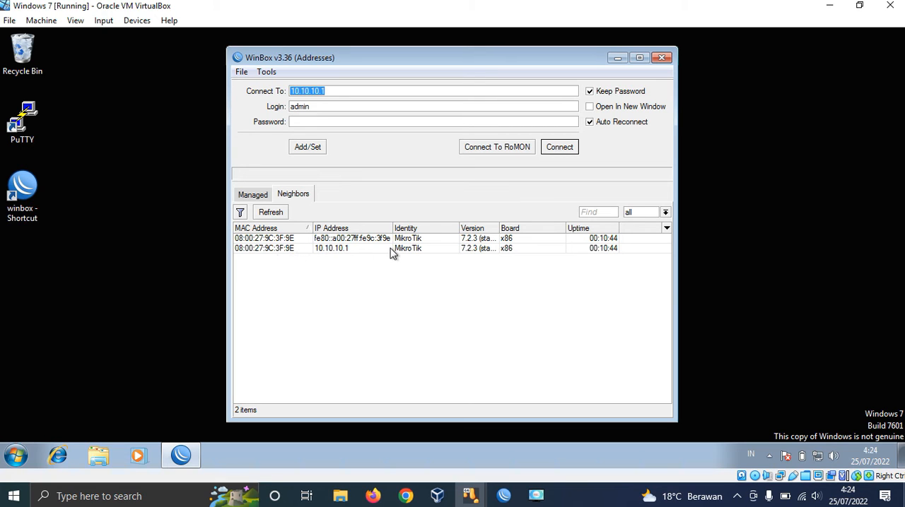
pyautogui.click(342, 252)
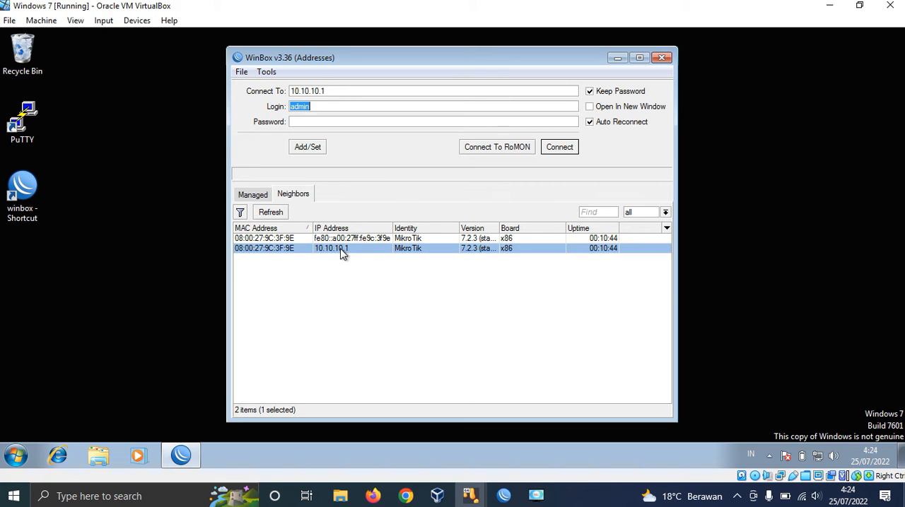
pyautogui.click(560, 149)
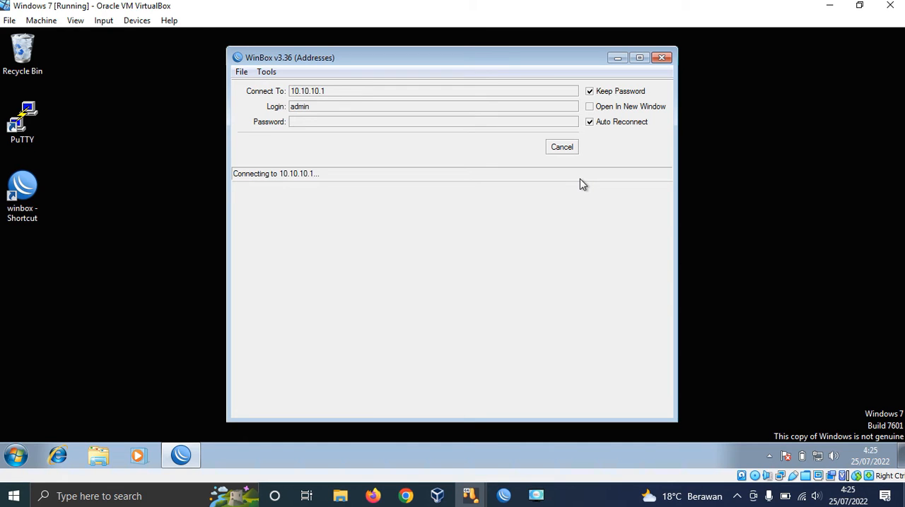
pyautogui.click(560, 147)
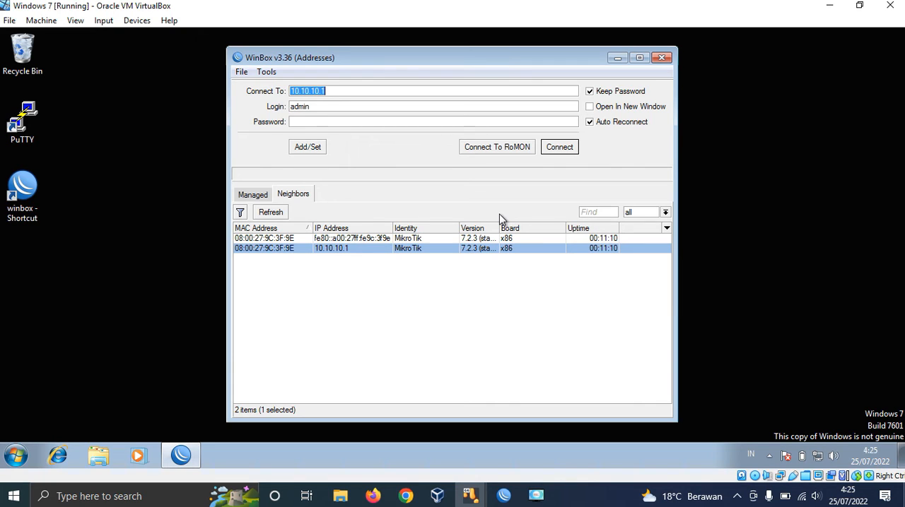
pyautogui.click(515, 494)
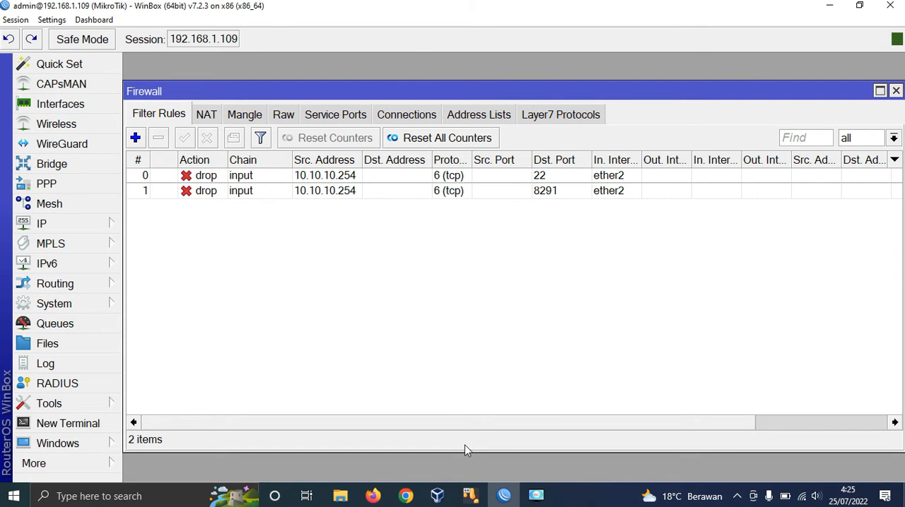
pyautogui.click(471, 496)
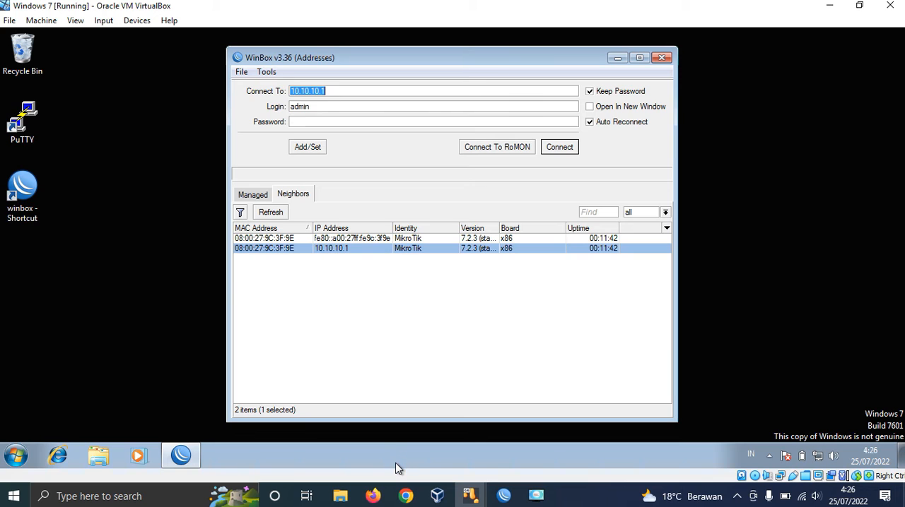
pyautogui.click(237, 450)
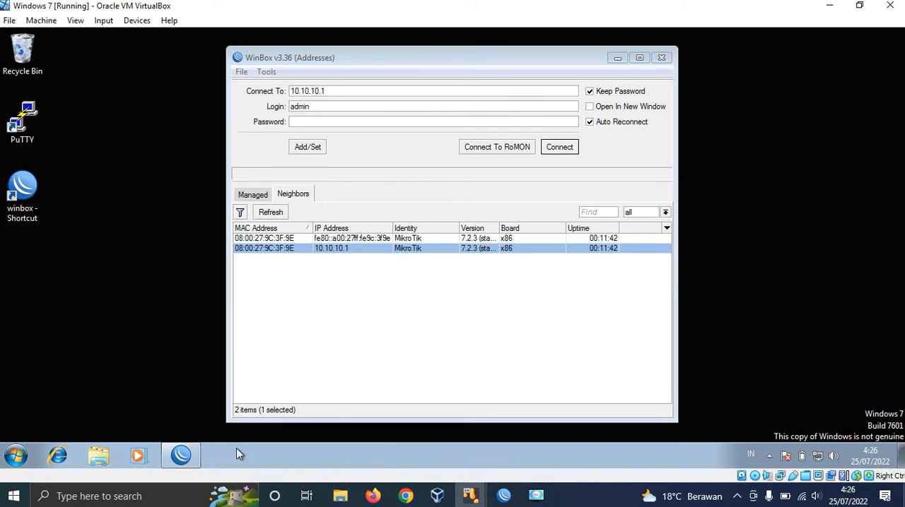
pyautogui.click(66, 453)
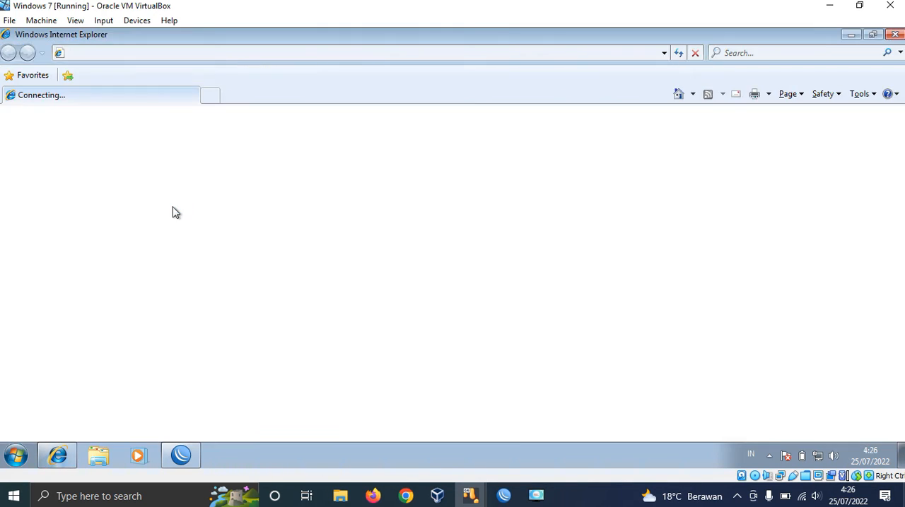
pyautogui.click(241, 53)
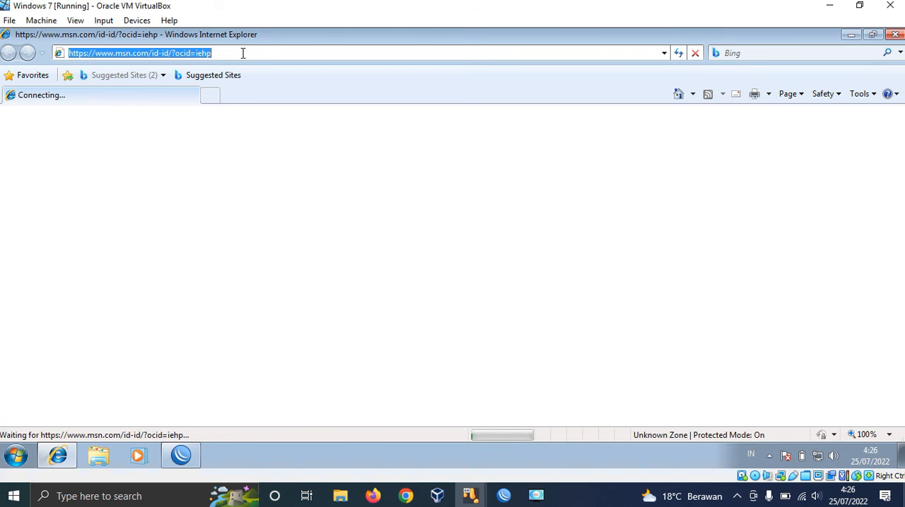
pyautogui.write('10.10.10')
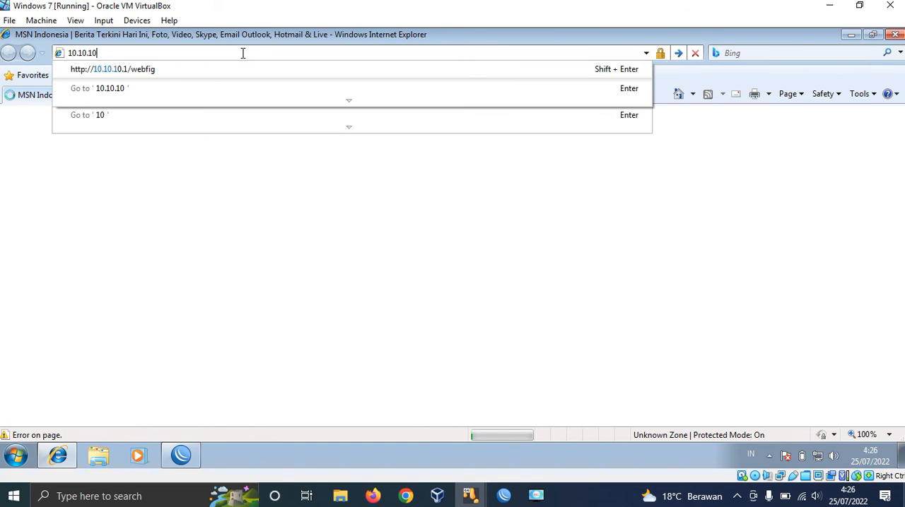
pyautogui.press('Down')
pyautogui.press('Return')
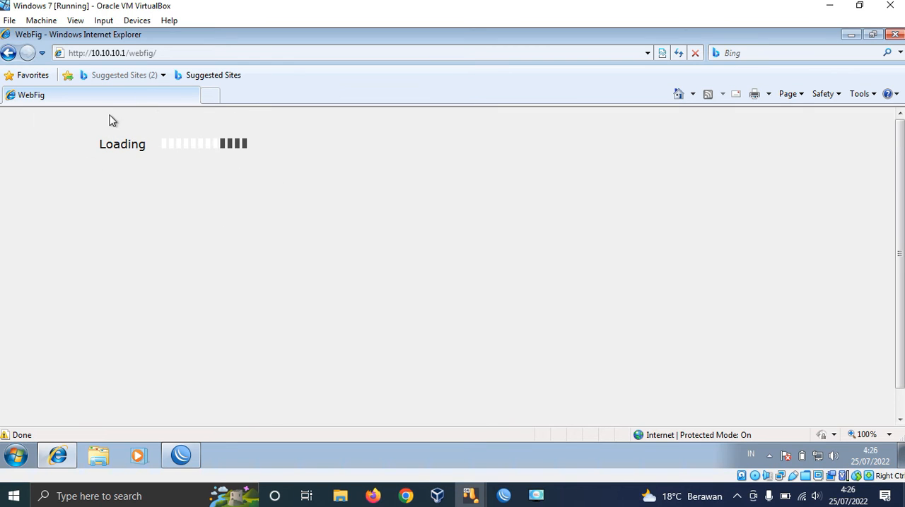
pyautogui.click(895, 35)
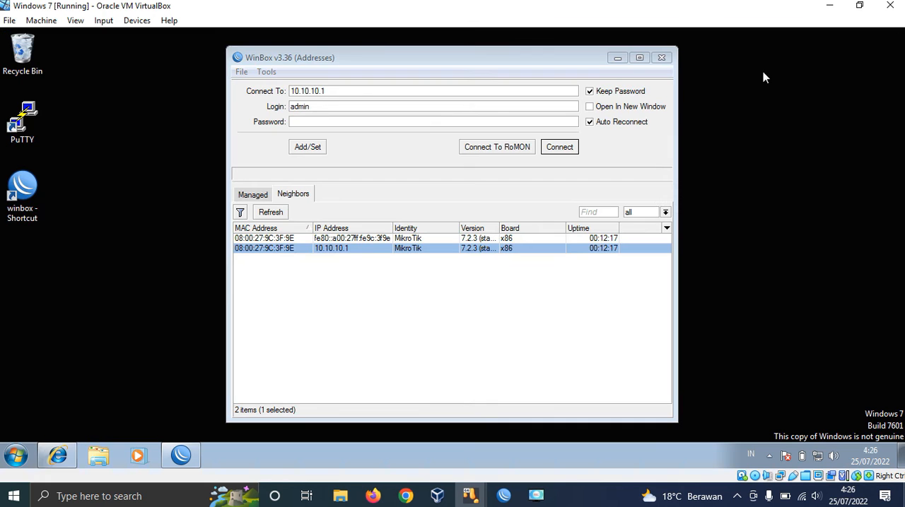
# Step: Start Firefox on the host and look up the router's IP addresses in the WinBox address list
pyautogui.click(373, 496)
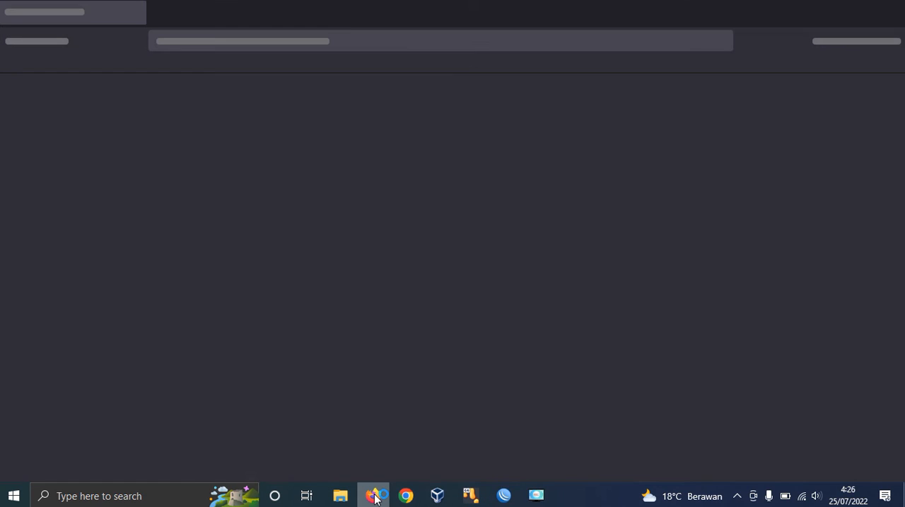
pyautogui.click(501, 500)
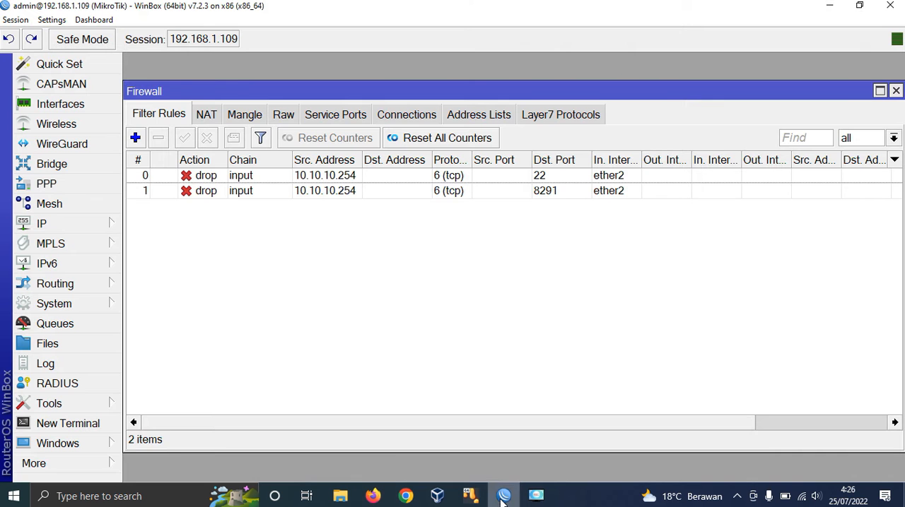
pyautogui.click(95, 222)
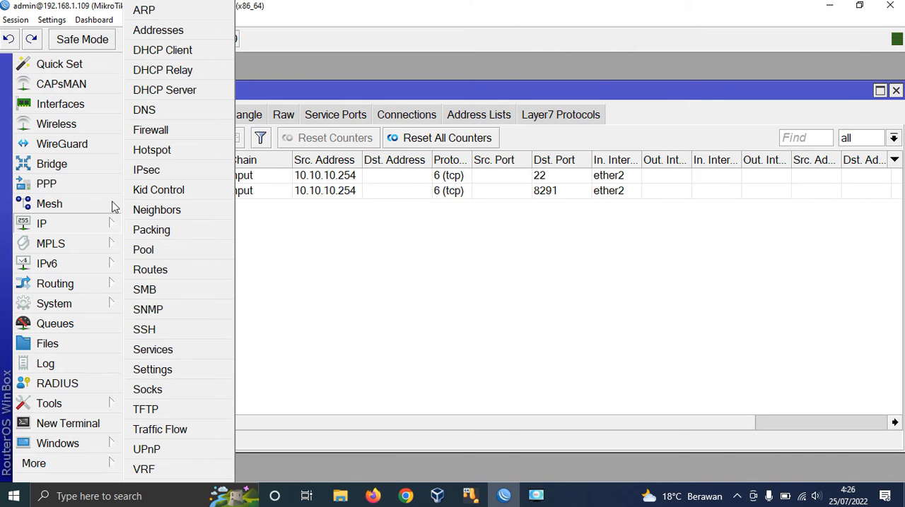
pyautogui.click(176, 40)
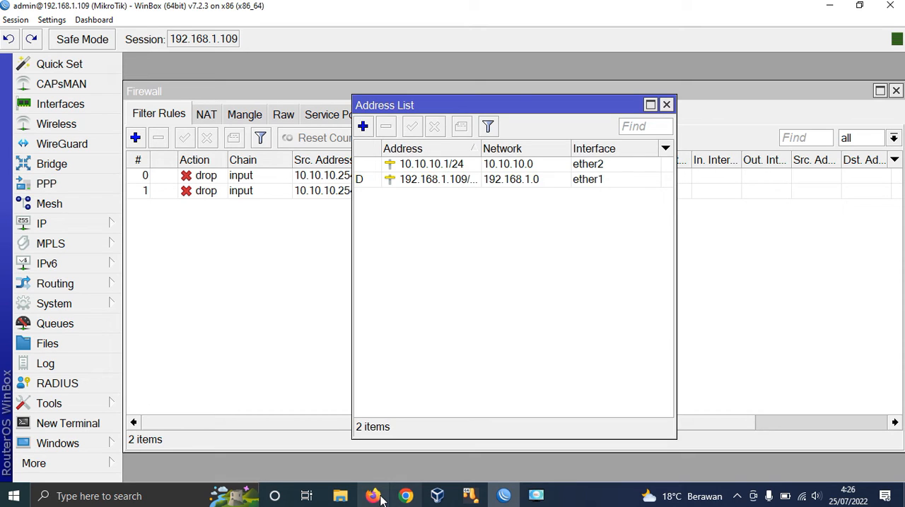
# Step: Open the router's WebFig page at 192.168.1.109/webfig in Firefox on the host
pyautogui.click(373, 497)
pyautogui.write('19')
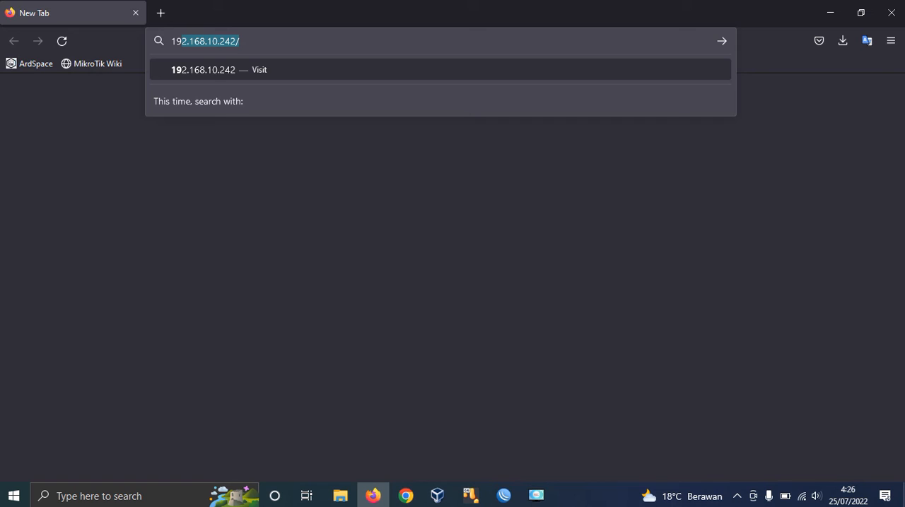
pyautogui.write('2.168.')
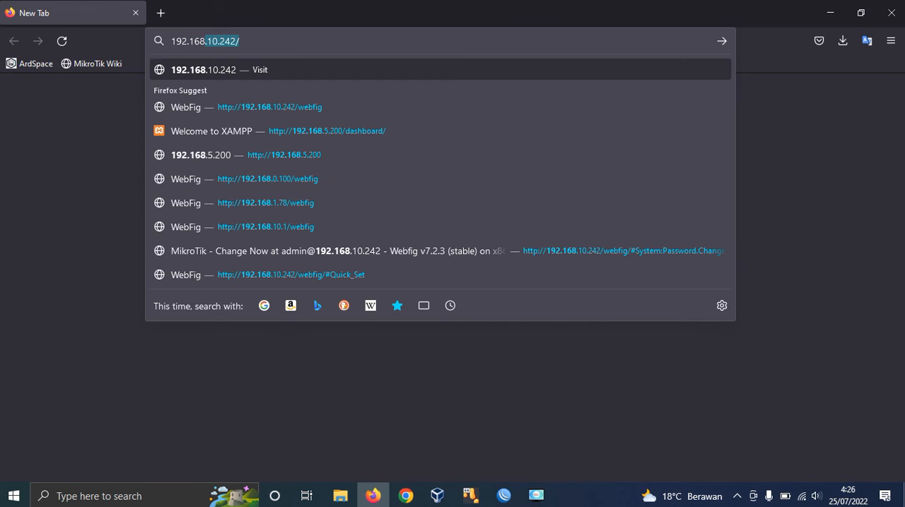
pyautogui.write('1.109')
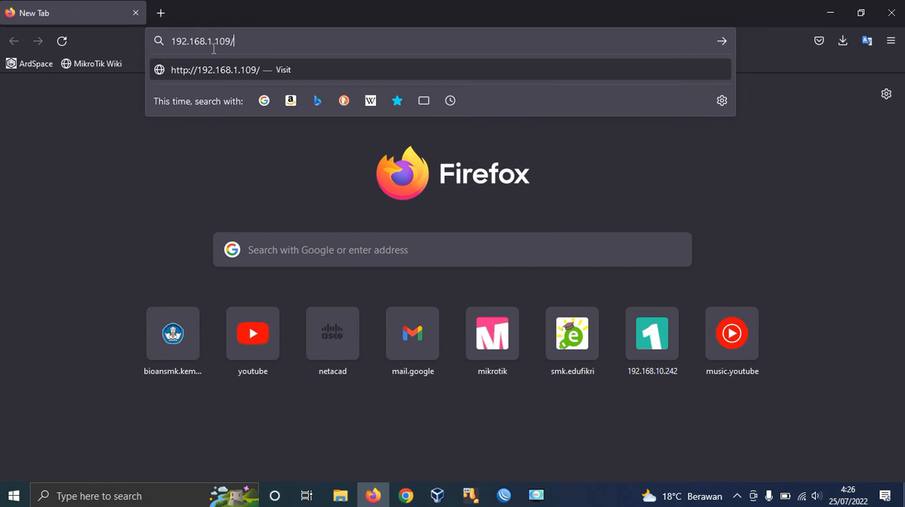
pyautogui.write('/webfig')
pyautogui.press('Return')
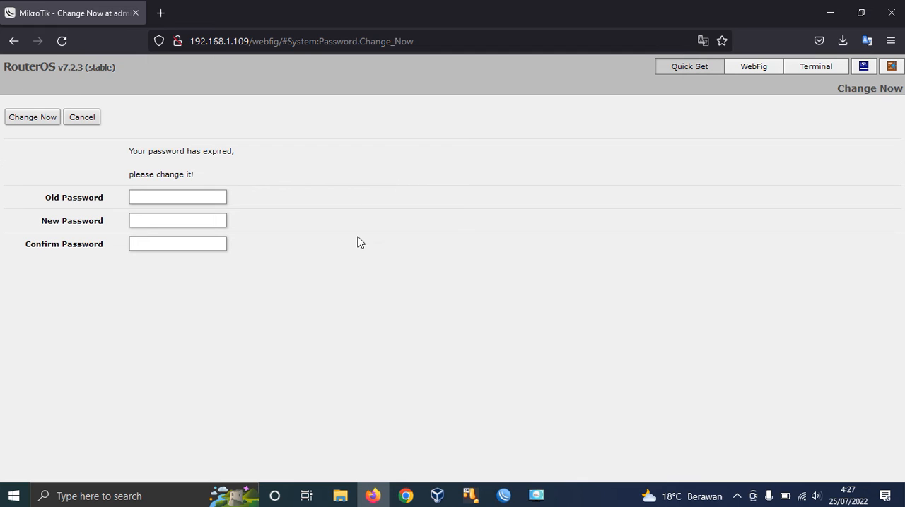
# Step: Switch back to WinBox, close the address list and add a filter rule with chain input, protocol 6 (tcp) and destination port 80
pyautogui.click(504, 496)
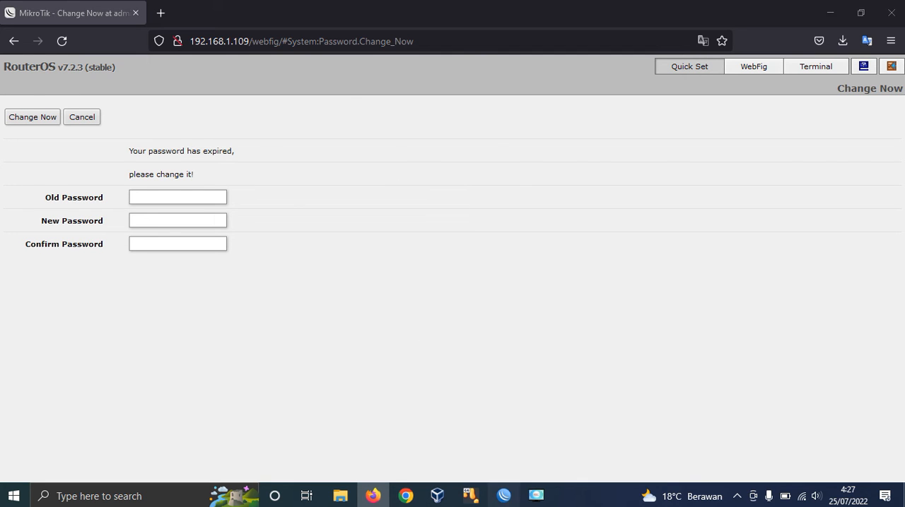
pyautogui.click(666, 104)
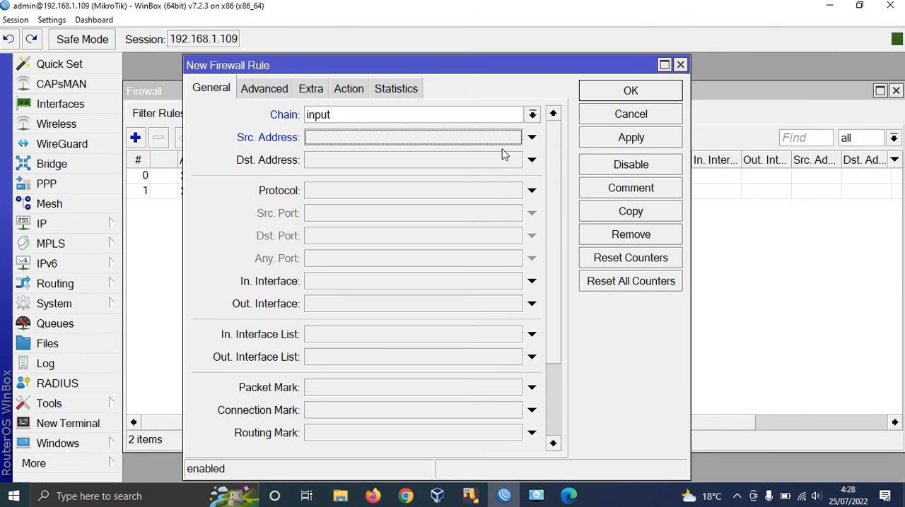
pyautogui.click(533, 114)
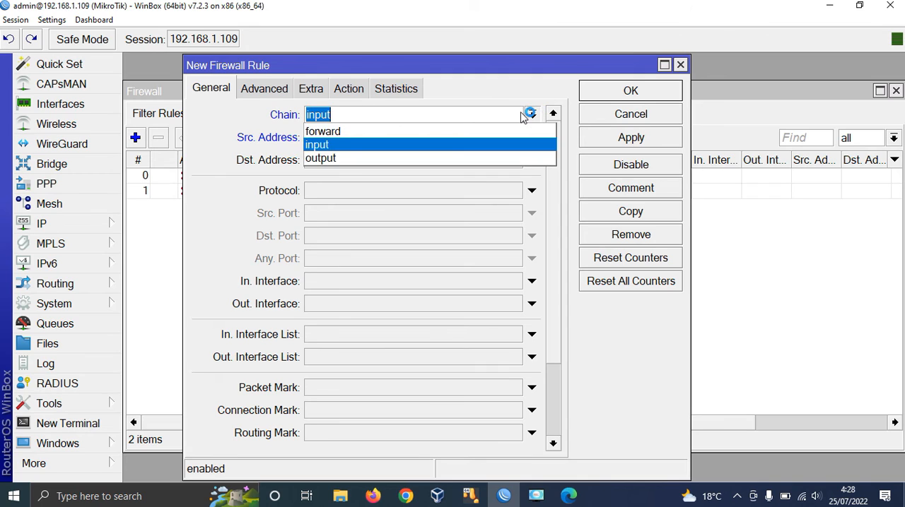
pyautogui.click(485, 146)
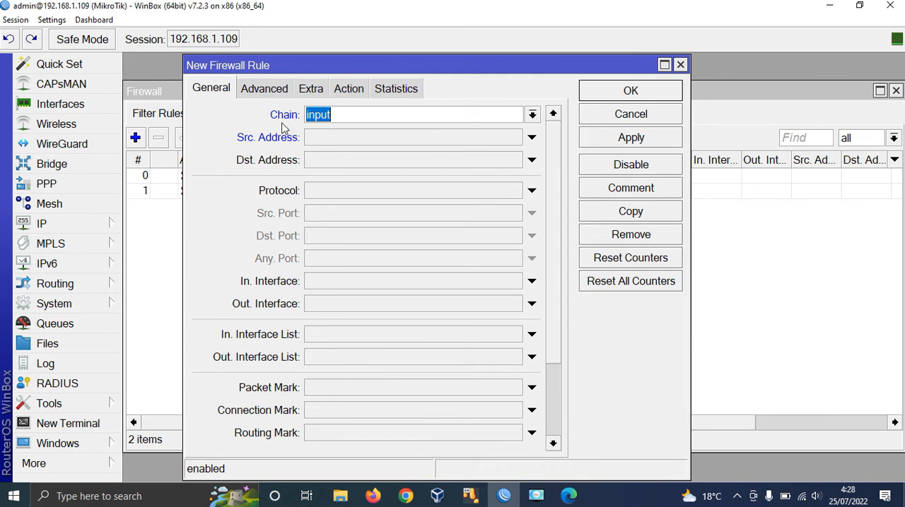
pyautogui.click(498, 196)
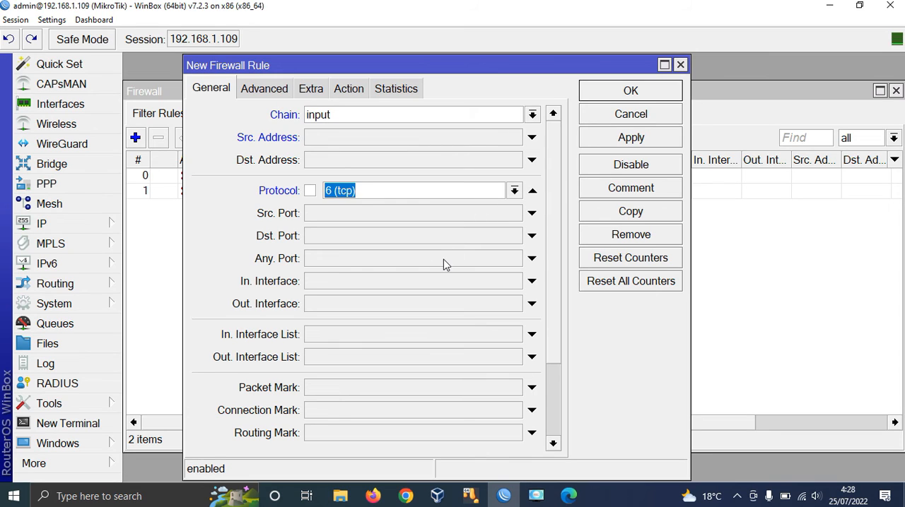
pyautogui.click(443, 237)
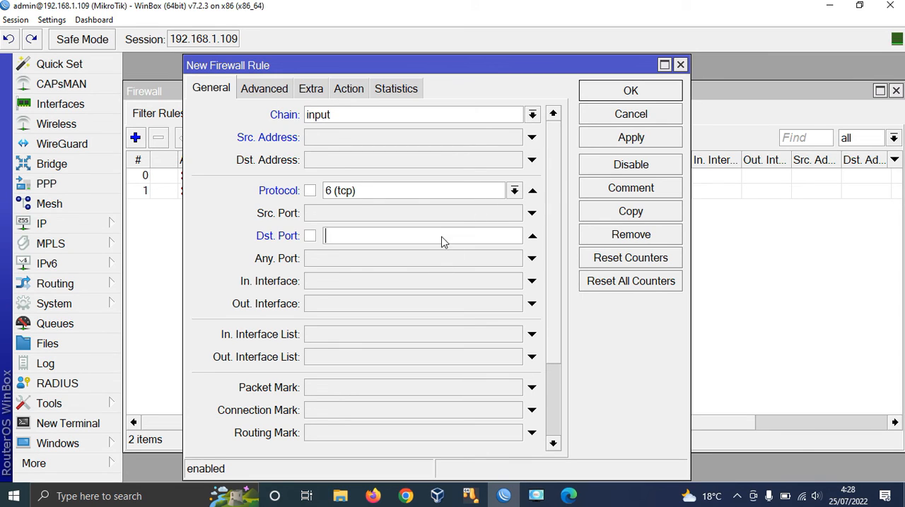
pyautogui.write('80')
# Step: Set the port 80 rule's action to drop, review its general settings and save the rule
pyautogui.click(357, 92)
pyautogui.click(350, 116)
pyautogui.click(344, 175)
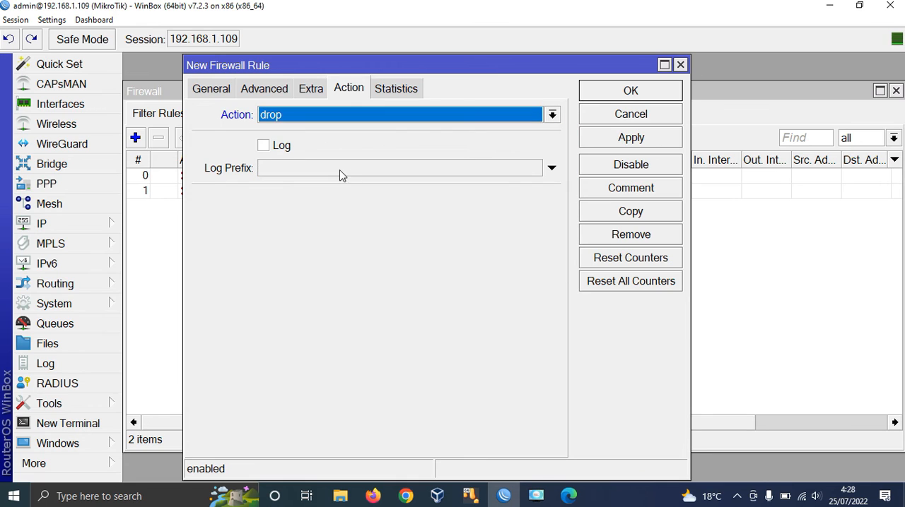
pyautogui.click(205, 90)
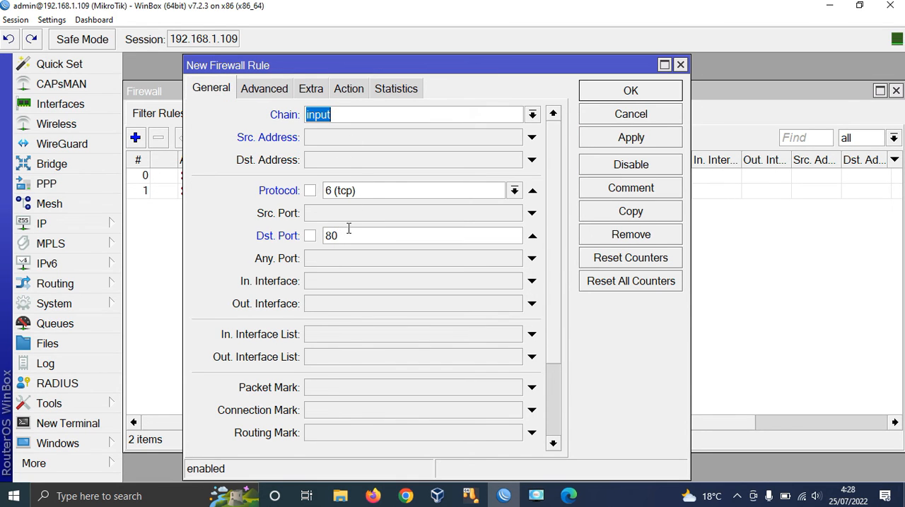
pyautogui.click(652, 93)
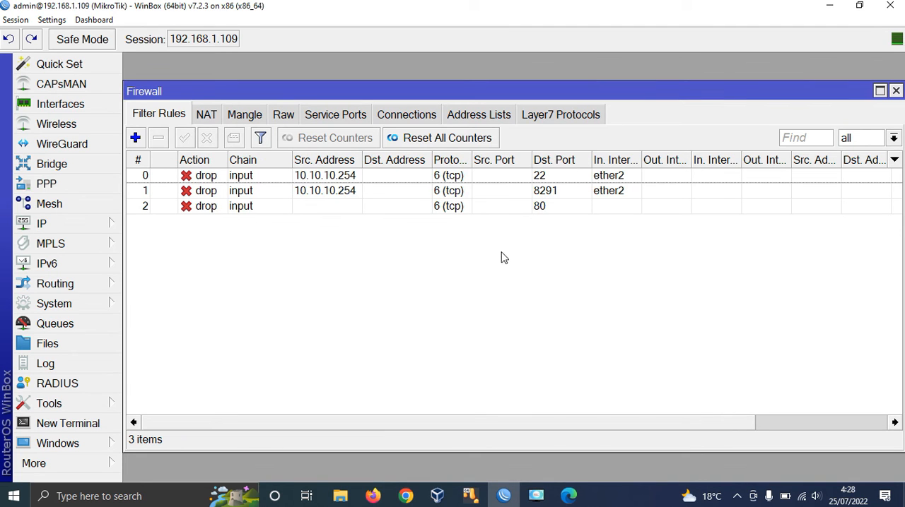
# Step: Switch to Firefox, replace the open WebFig tab with a new one and try to load 192.168.1.1009/webfig
pyautogui.click(373, 497)
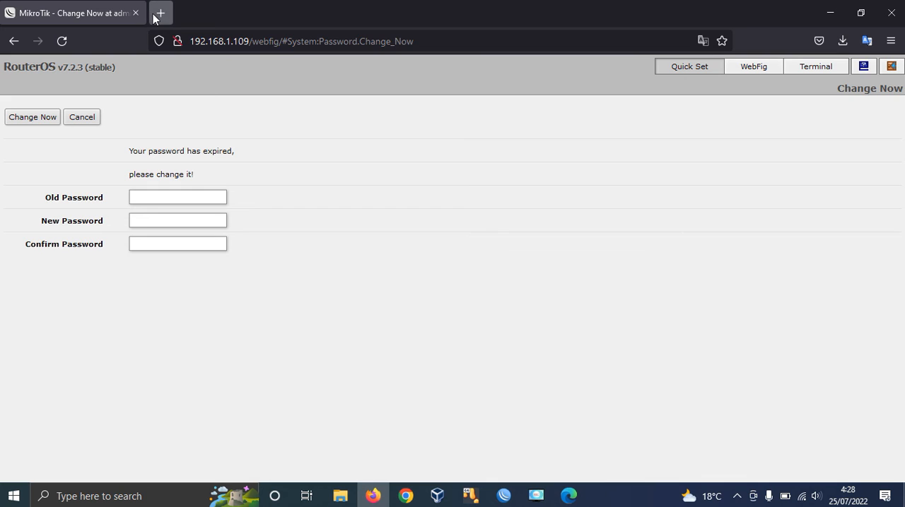
pyautogui.click(161, 12)
pyautogui.click(135, 12)
pyautogui.write('192.168')
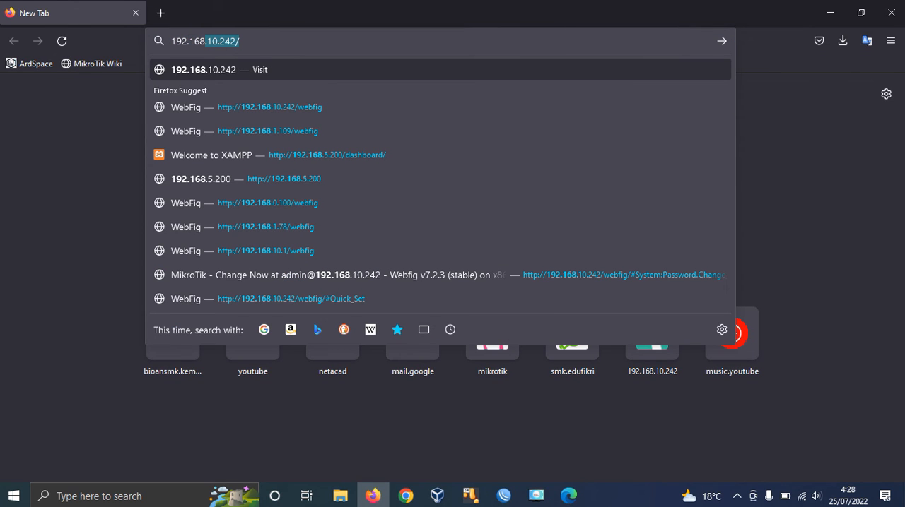
pyautogui.write('.1')
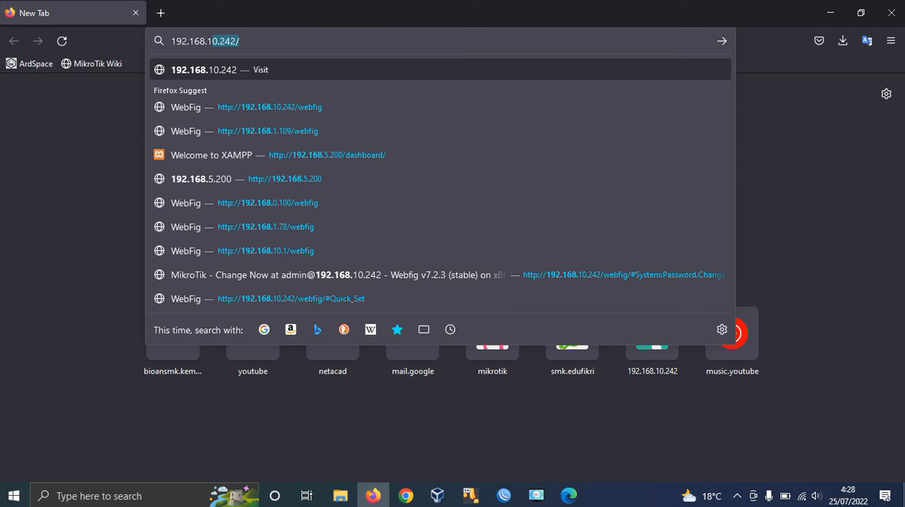
pyautogui.write('.1009/')
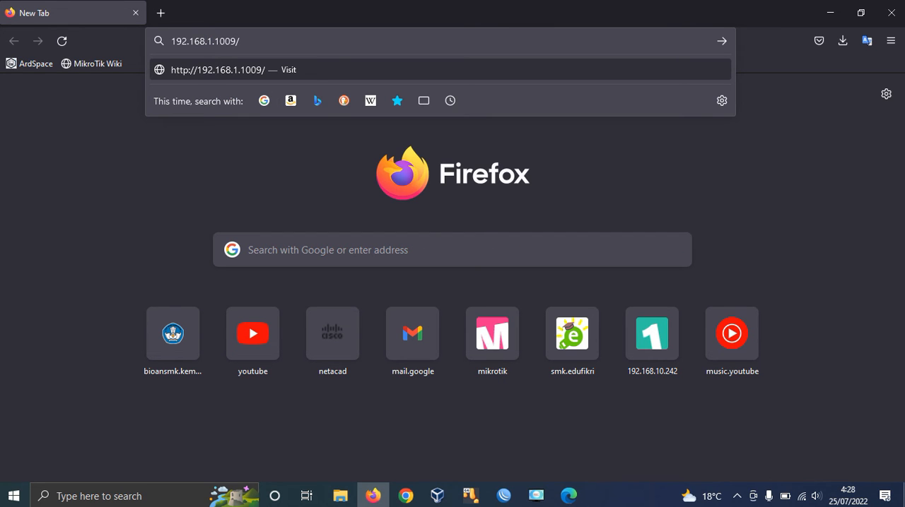
pyautogui.write('webfig')
pyautogui.press('Return')
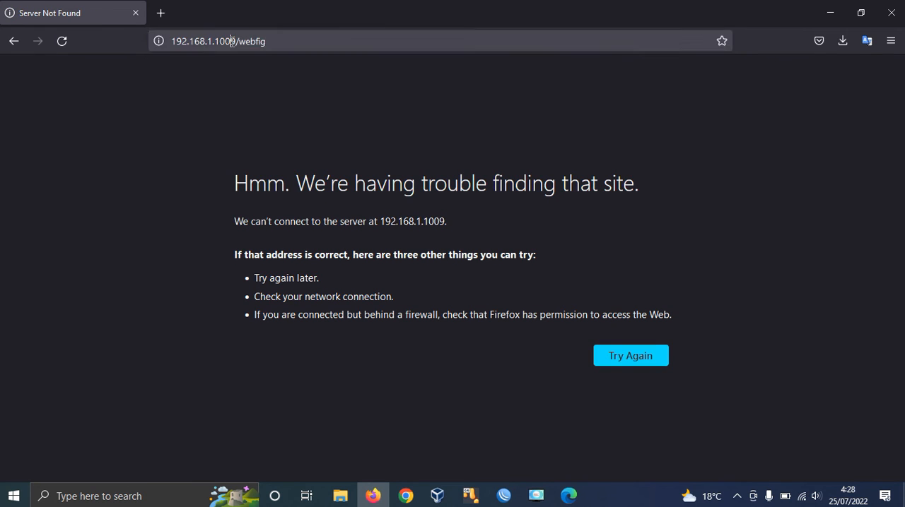
# Step: Correct the address to 192.168.1.109/webfig and load it to test access to the router's web page
pyautogui.click(231, 41)
pyautogui.click(232, 41)
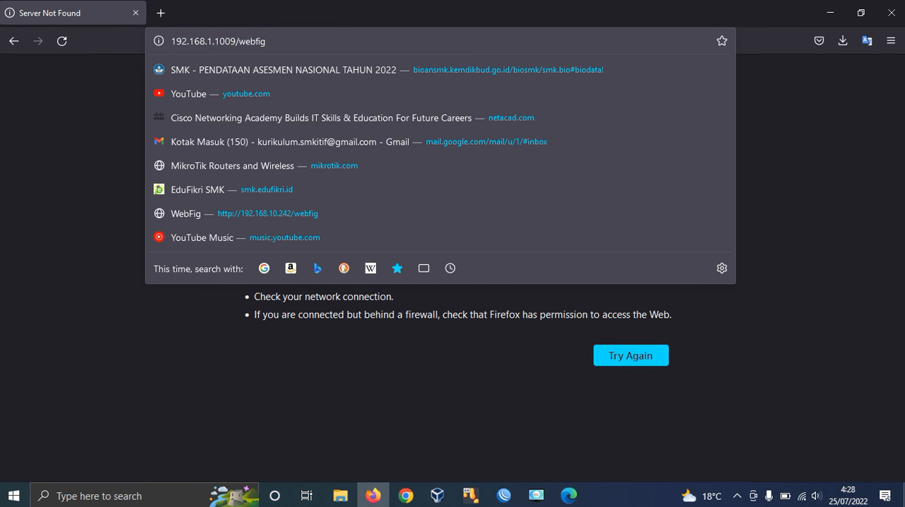
pyautogui.press('BackSpace')
pyautogui.press('Return')
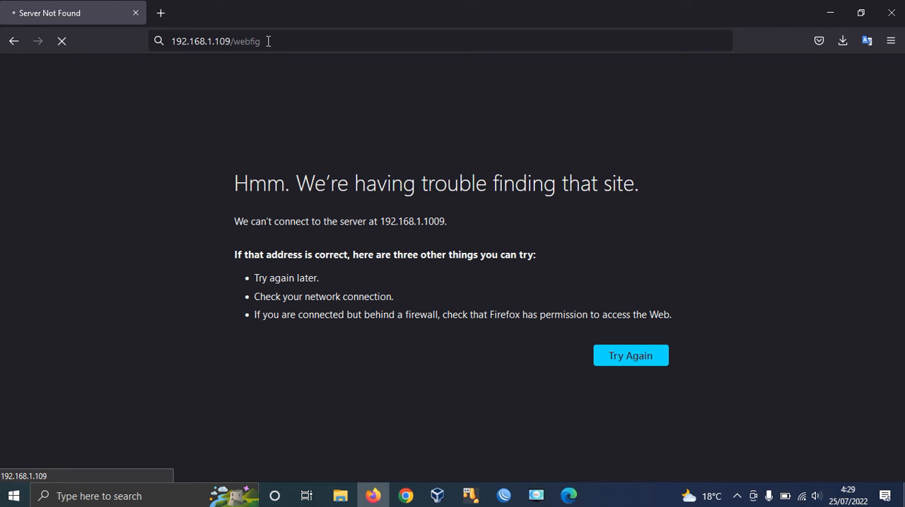
# Step: Switch back to WinBox and examine the byte and packet counters of the firewall filter rules
pyautogui.click(503, 496)
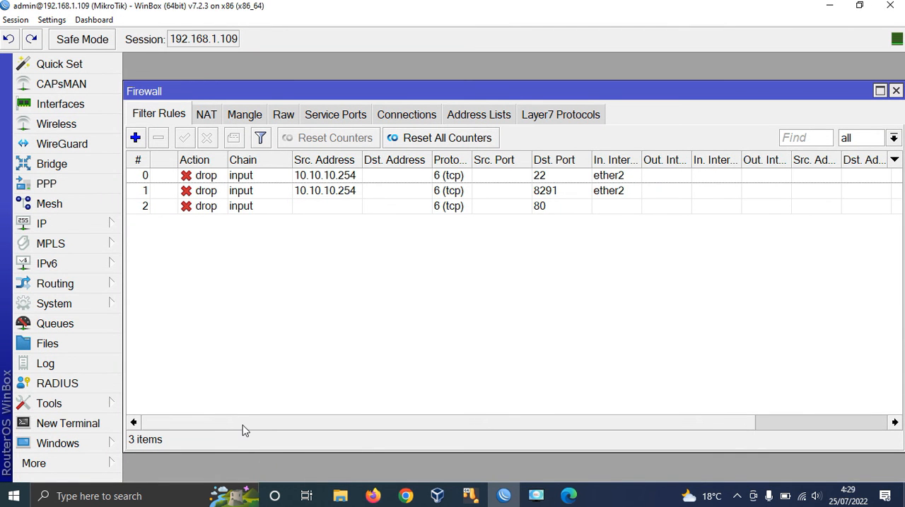
pyautogui.moveTo(242, 425); pyautogui.dragTo(379, 432)
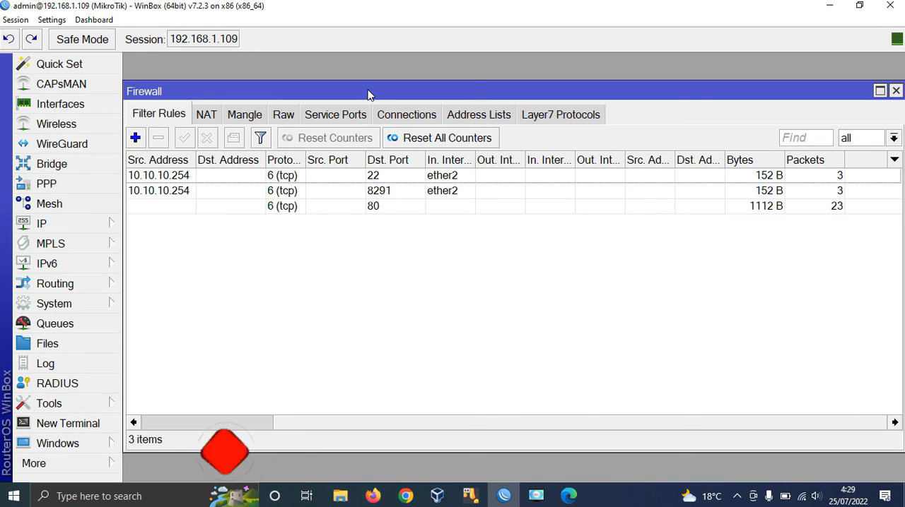
pyautogui.moveTo(368, 93); pyautogui.dragTo(621, 93)
# Step: Check the WebFig page's loading result in Firefox, minimise the browser and reposition the Firewall window in WinBox
pyautogui.click(373, 496)
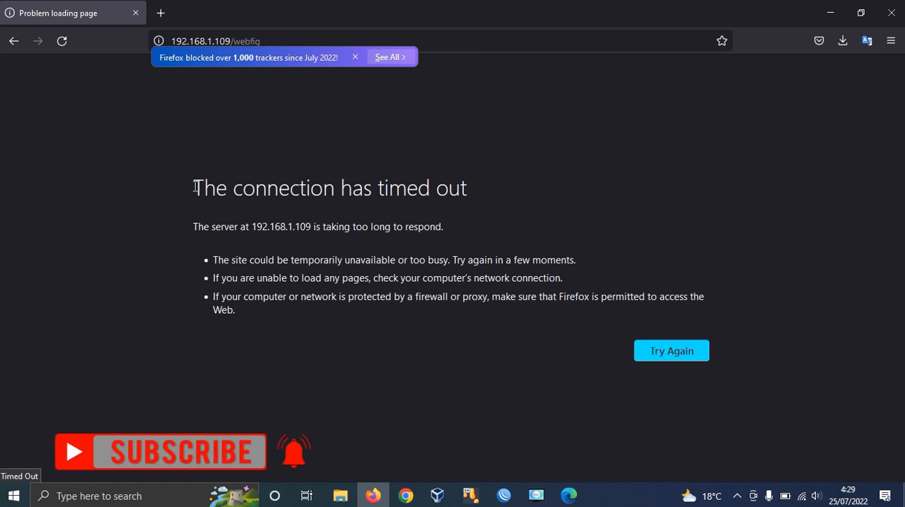
pyautogui.moveTo(193, 186); pyautogui.dragTo(475, 189)
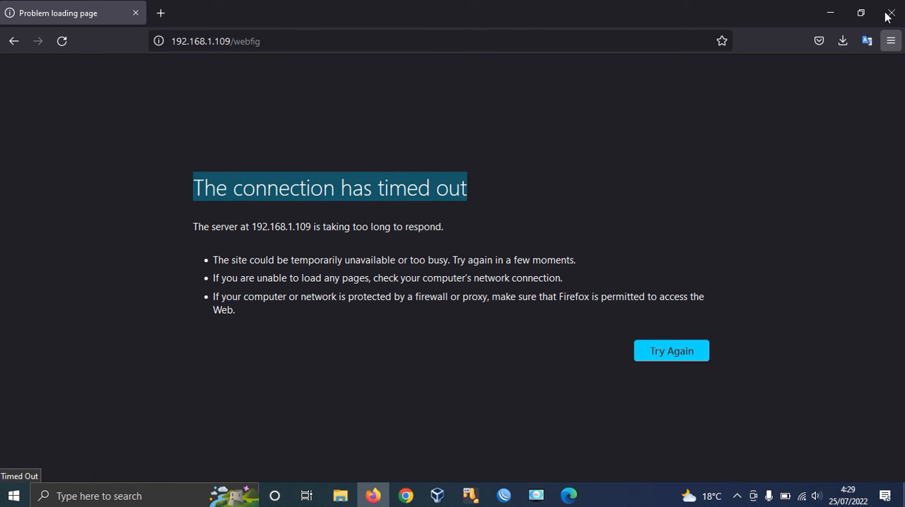
pyautogui.click(830, 13)
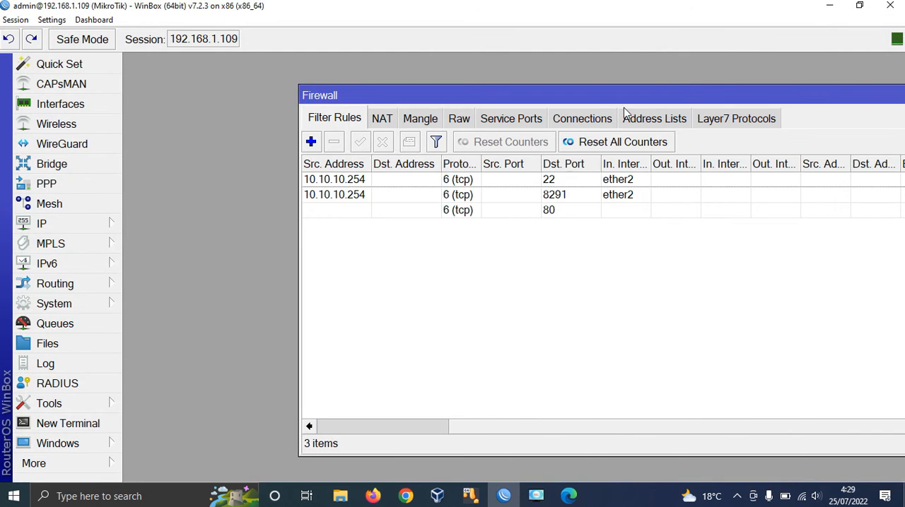
pyautogui.moveTo(566, 95); pyautogui.dragTo(415, 83)
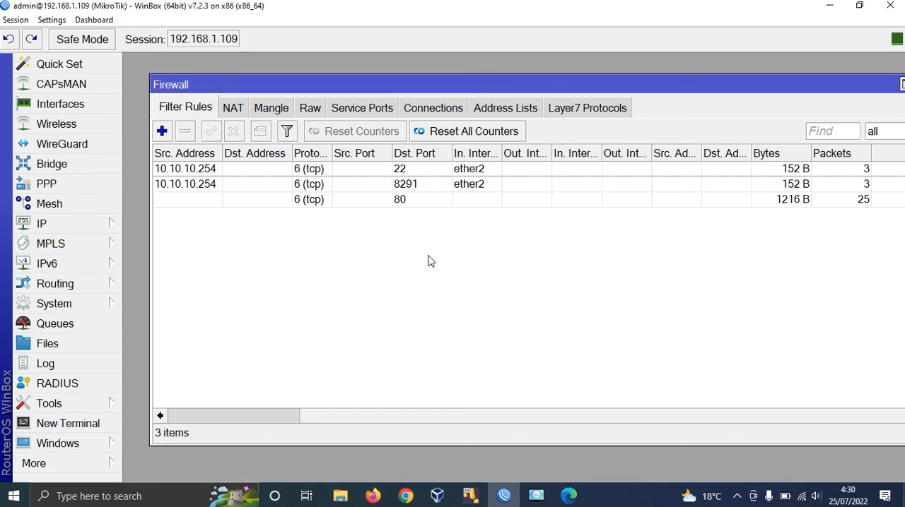
# Step: Open the router's IP service list and disable the www service on port 80
pyautogui.click(106, 225)
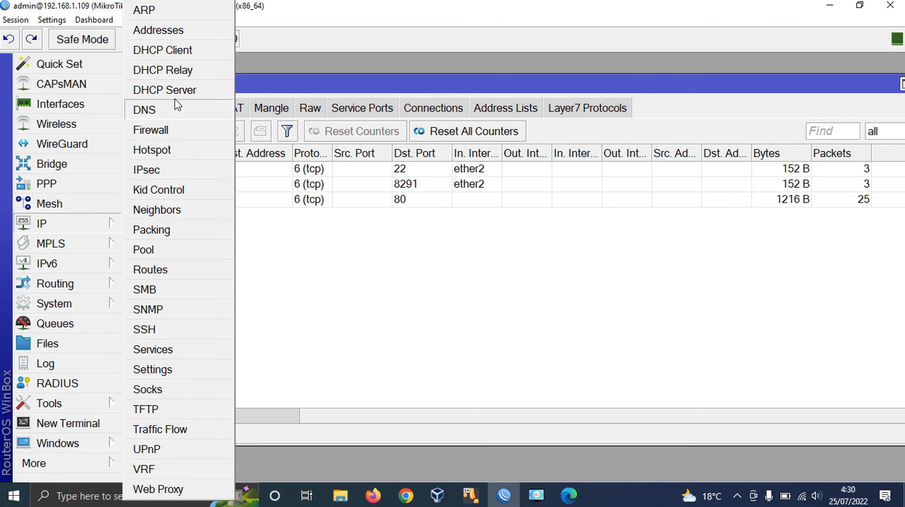
pyautogui.click(176, 349)
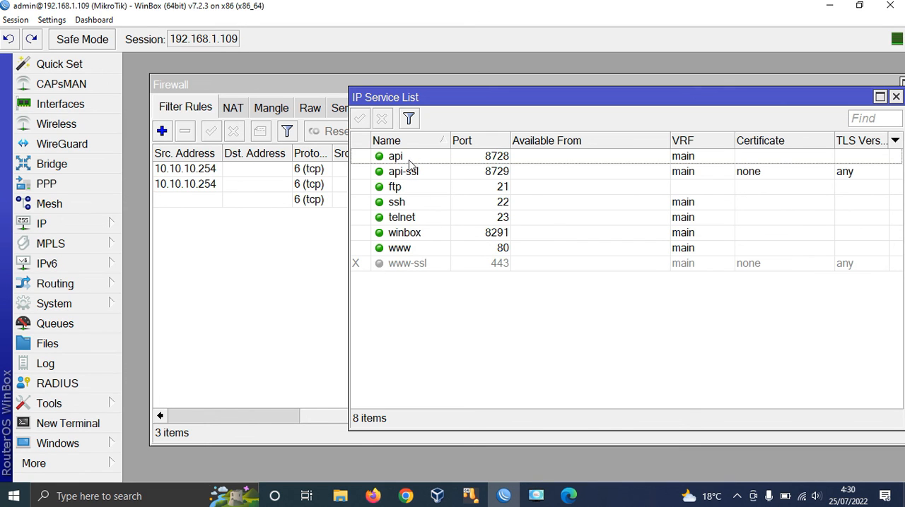
pyautogui.click(405, 203)
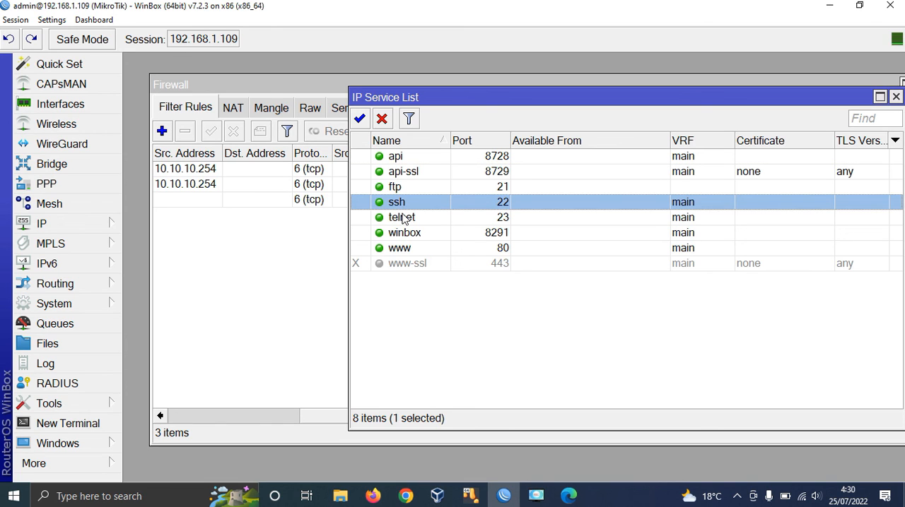
pyautogui.click(402, 218)
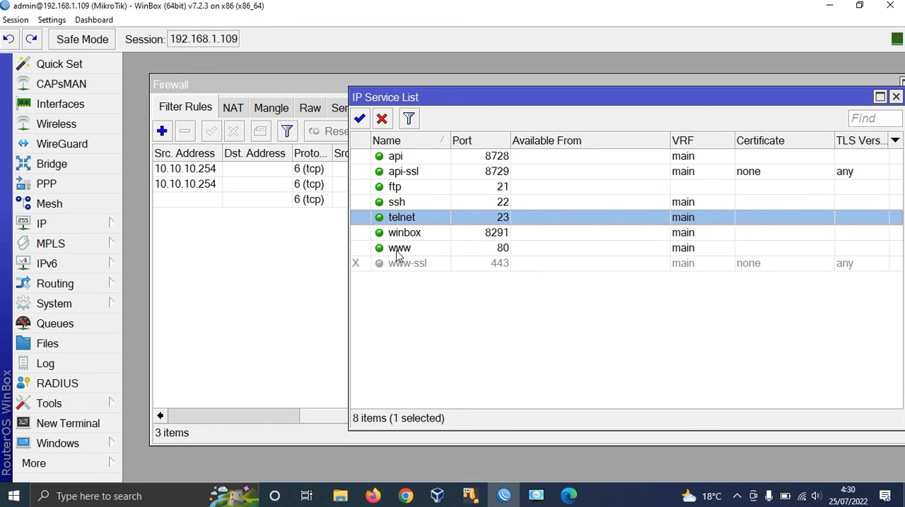
pyautogui.click(400, 249)
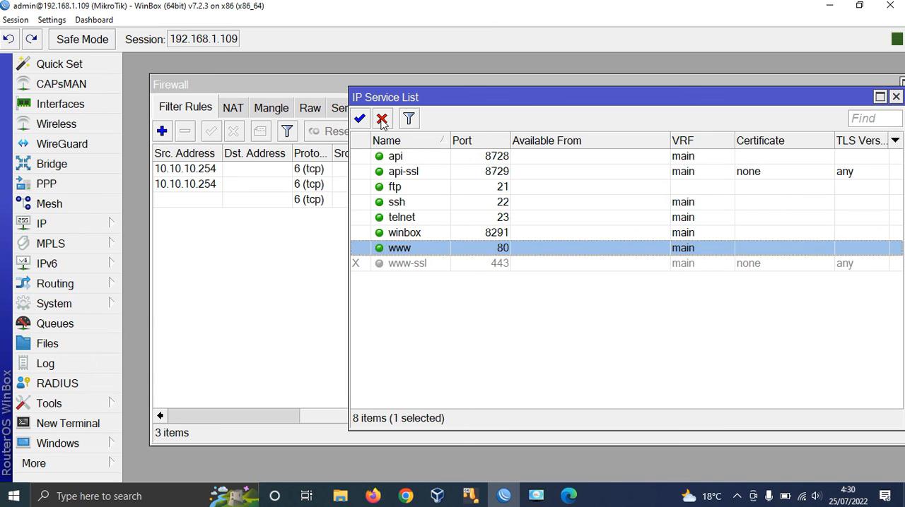
pyautogui.click(382, 118)
# Step: Disable the telnet and ssh services in the IP service list
pyautogui.click(412, 220)
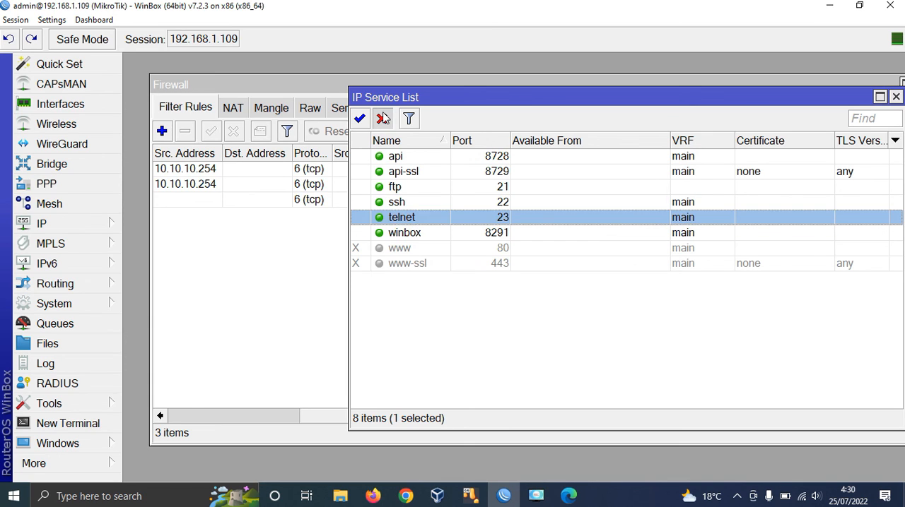
pyautogui.click(382, 118)
pyautogui.click(407, 207)
pyautogui.click(382, 119)
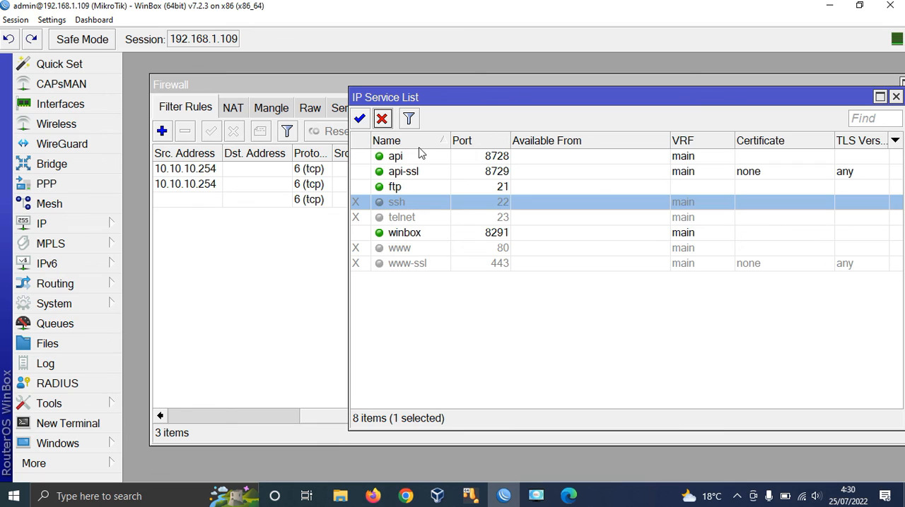